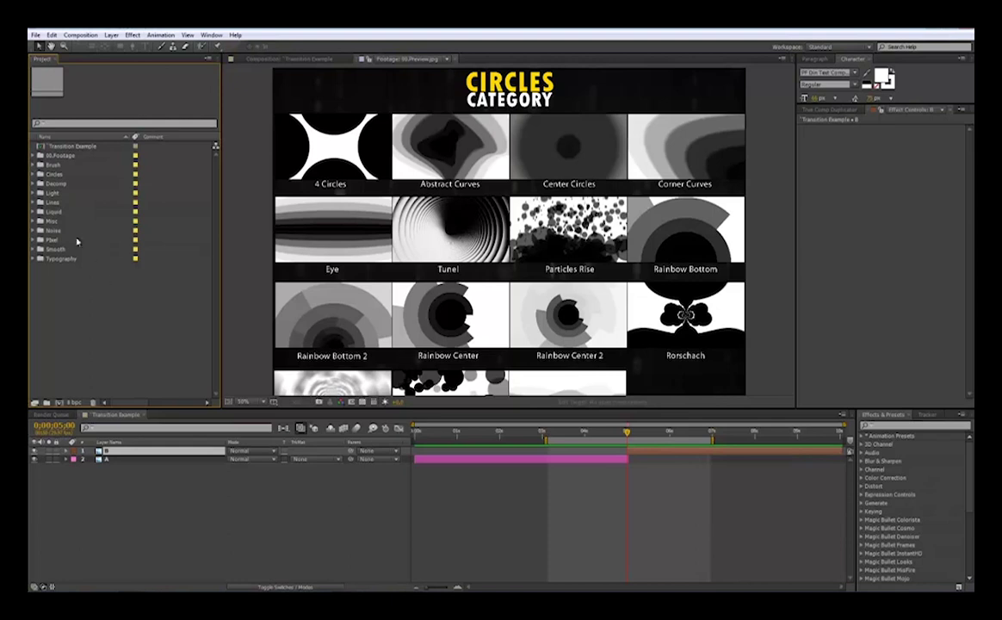
Open the Brush folder's 00.Preview.jpg to view the available brush transitions, and collapse the folder again
click(47, 165)
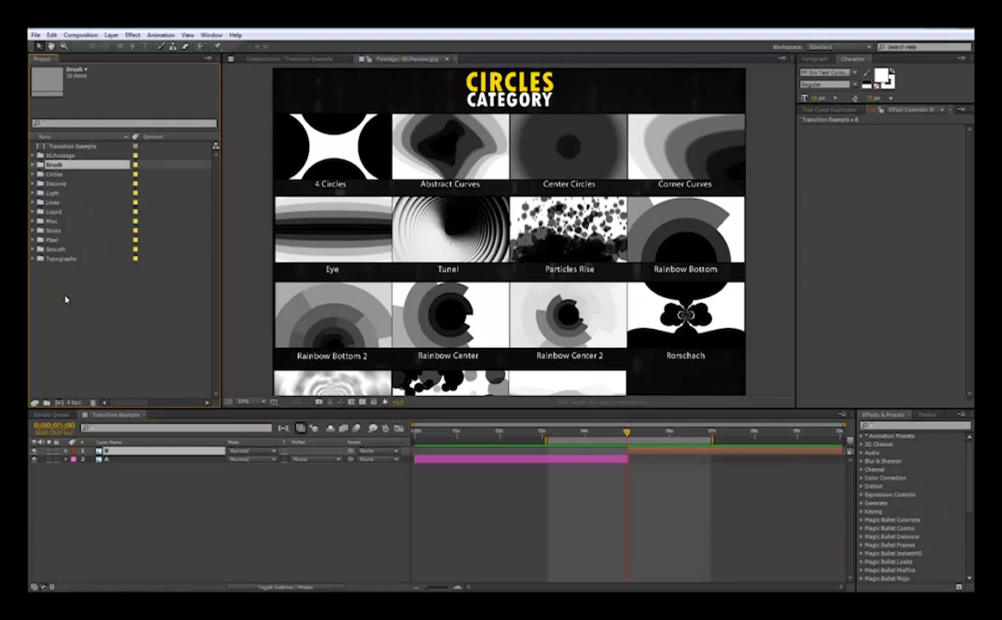
click(32, 165)
click(69, 174)
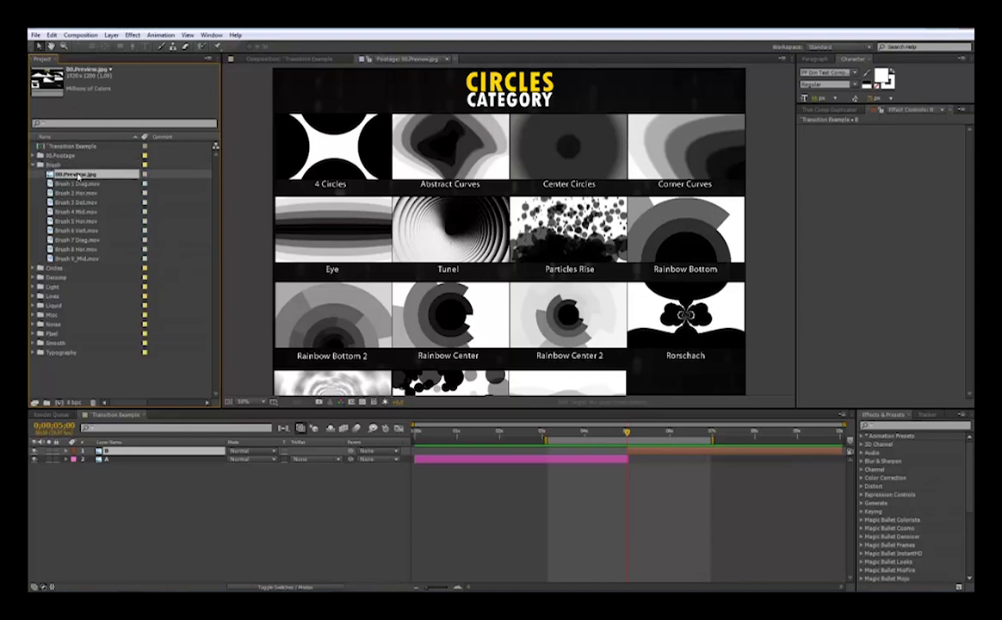
double_click(76, 173)
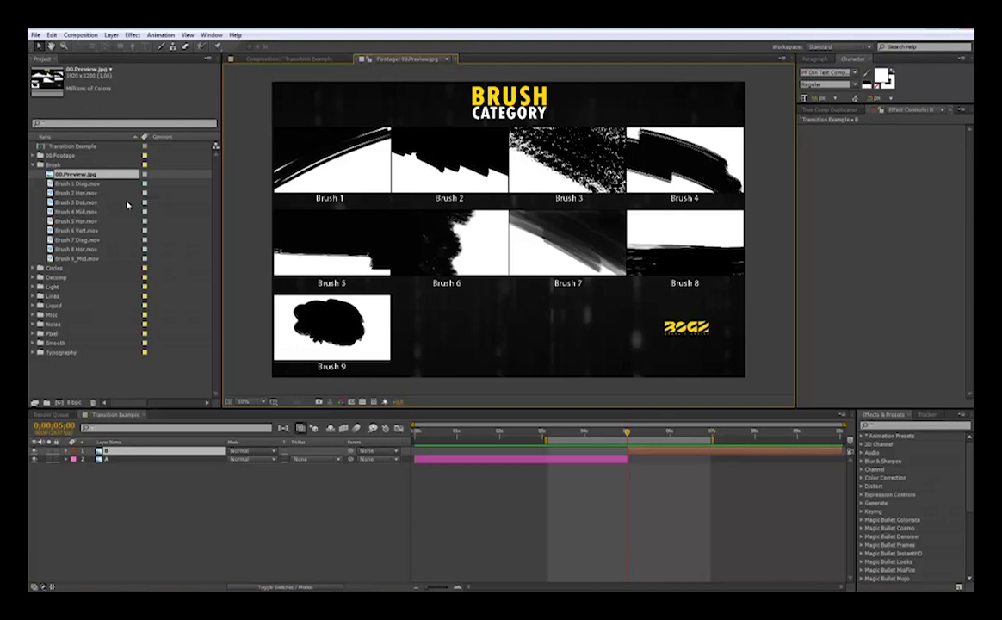
click(34, 165)
click(89, 289)
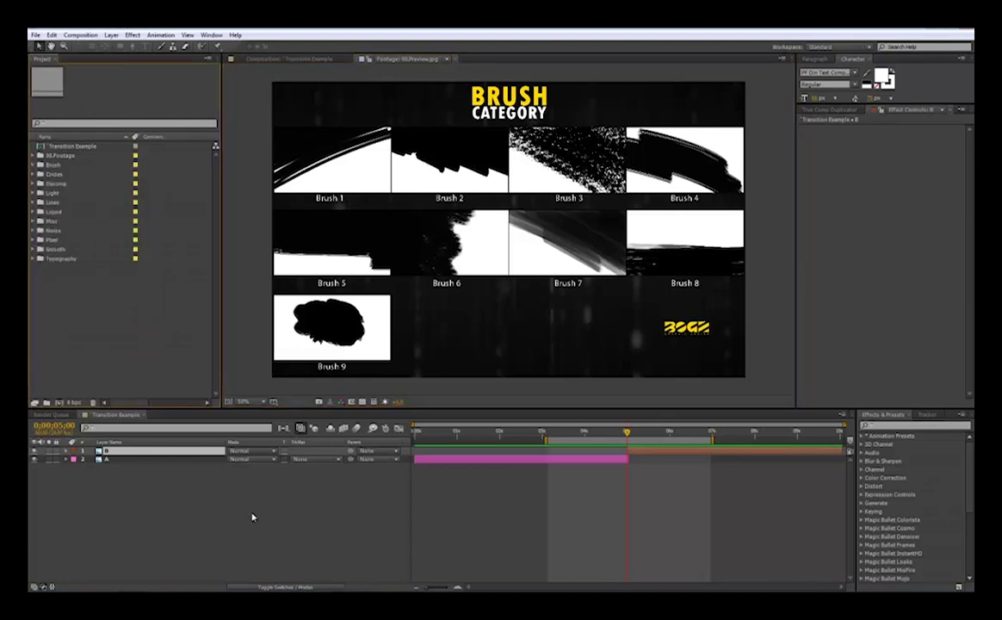
Return to the Transition Example composition and examine the cut between layers A and B at 5 seconds
click(253, 516)
drag(130, 485, 154, 456)
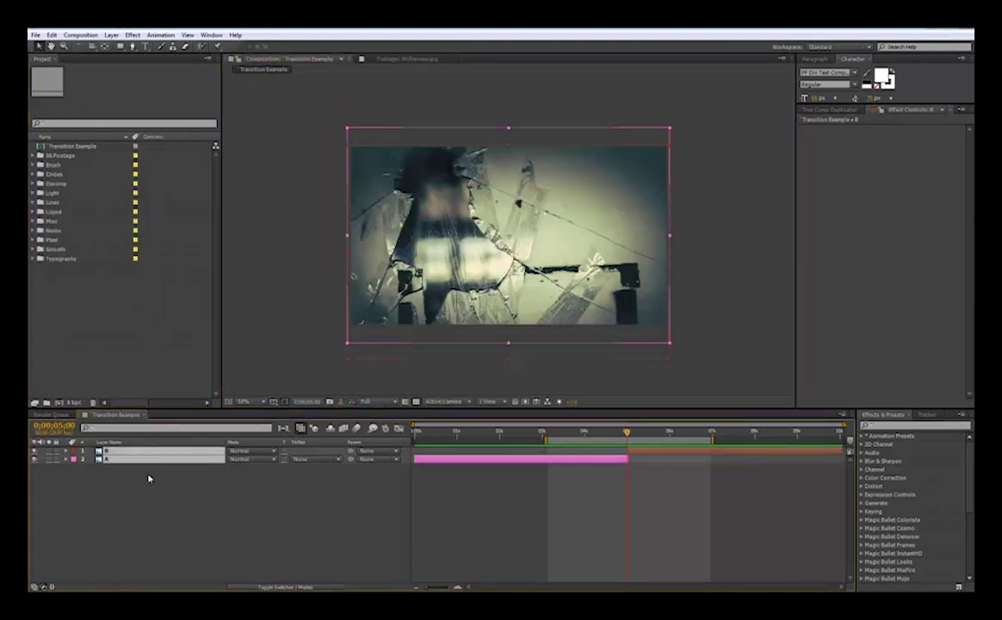
click(136, 473)
click(130, 462)
click(155, 453)
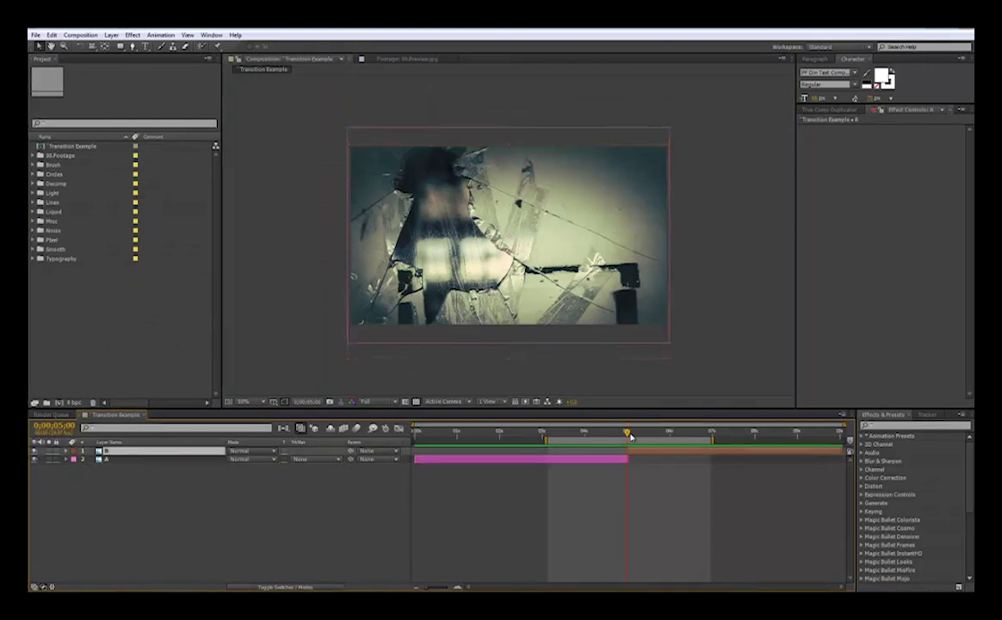
key(equal)
key(equal)
drag(628, 433, 629, 456)
key(minus)
key(minus)
Place Planks_4ways.mov from the Lines folder above layer B across the cut, extending layers A and B to overlap its full length
click(33, 202)
click(107, 212)
click(109, 214)
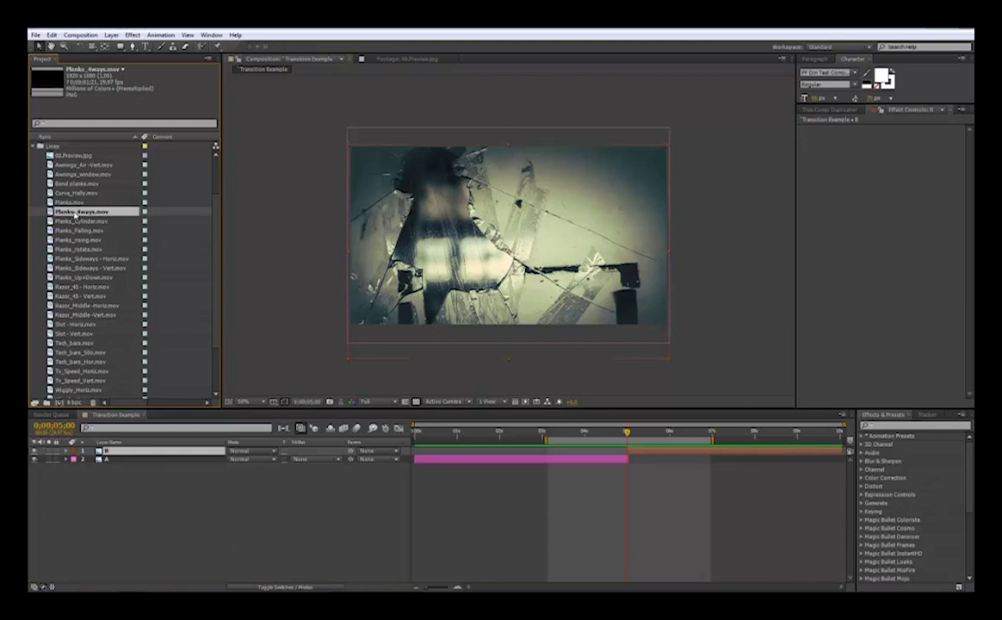
drag(69, 212, 172, 451)
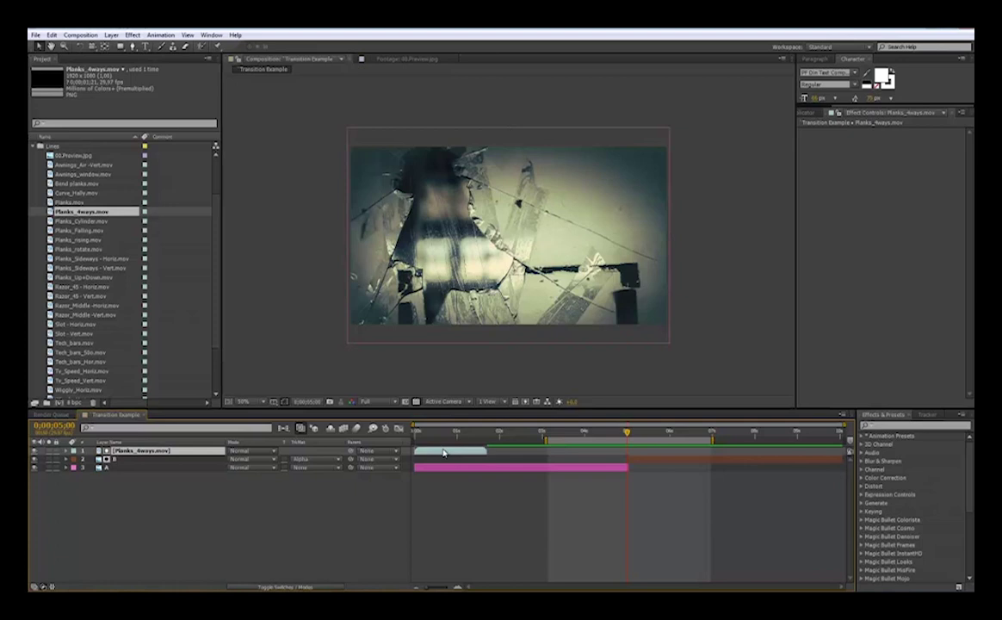
drag(443, 452, 664, 467)
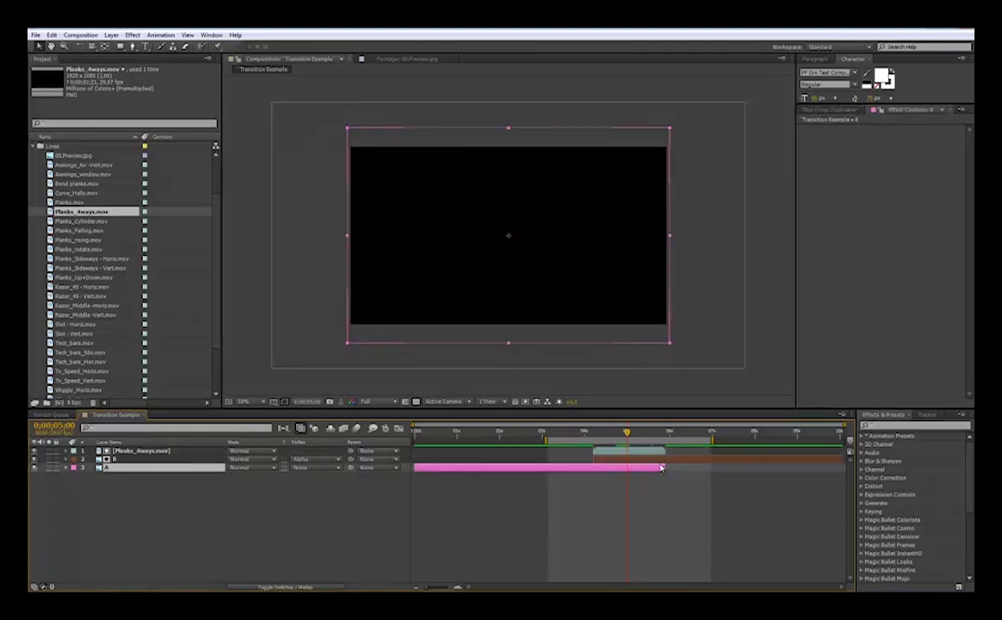
Examine up close how layers A and B line up with the start and end of the Planks_4ways.mov layer
click(593, 433)
key(equal)
key(equal)
key(equal)
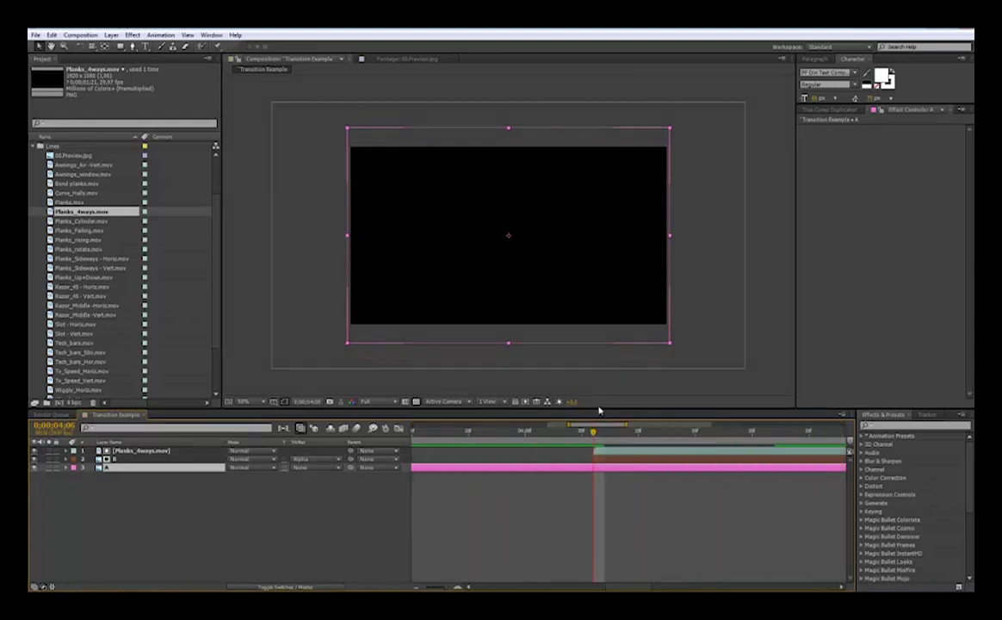
drag(680, 470, 320, 498)
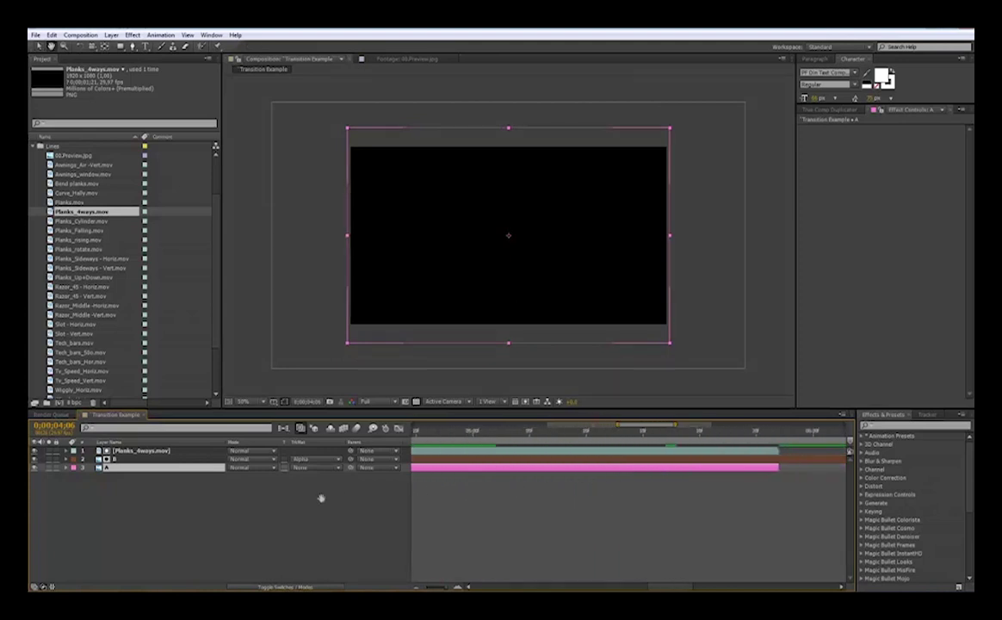
key(minus)
key(minus)
key(minus)
Solo the Planks_4ways.mov layer and set layer B's track matte to None
drag(551, 436, 604, 445)
click(49, 451)
click(301, 459)
click(313, 466)
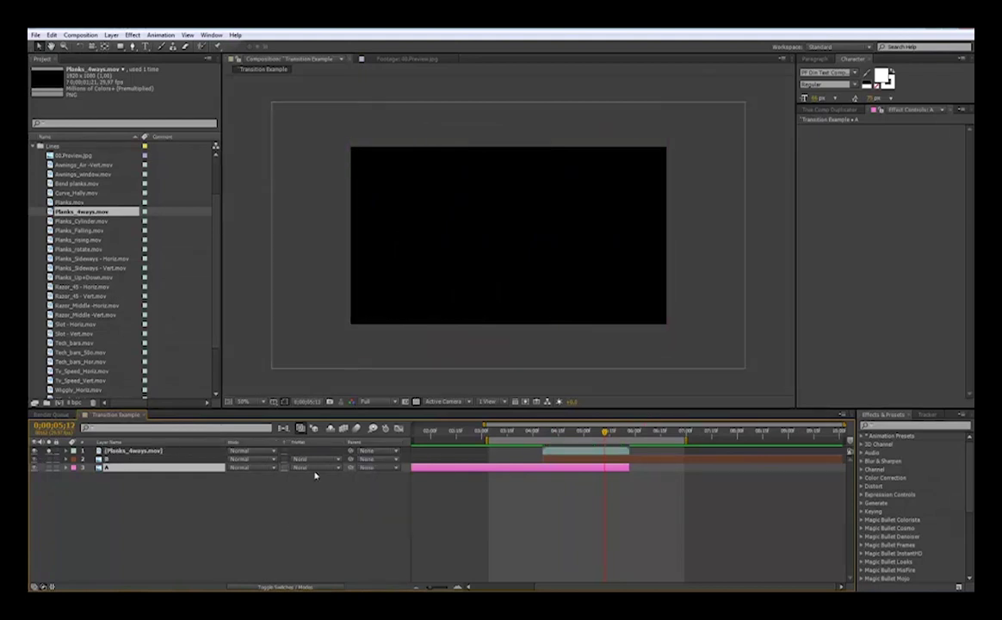
Scrub through the soloed Planks_4ways.mov layer to examine its transition from start to end
click(186, 508)
click(136, 459)
click(139, 451)
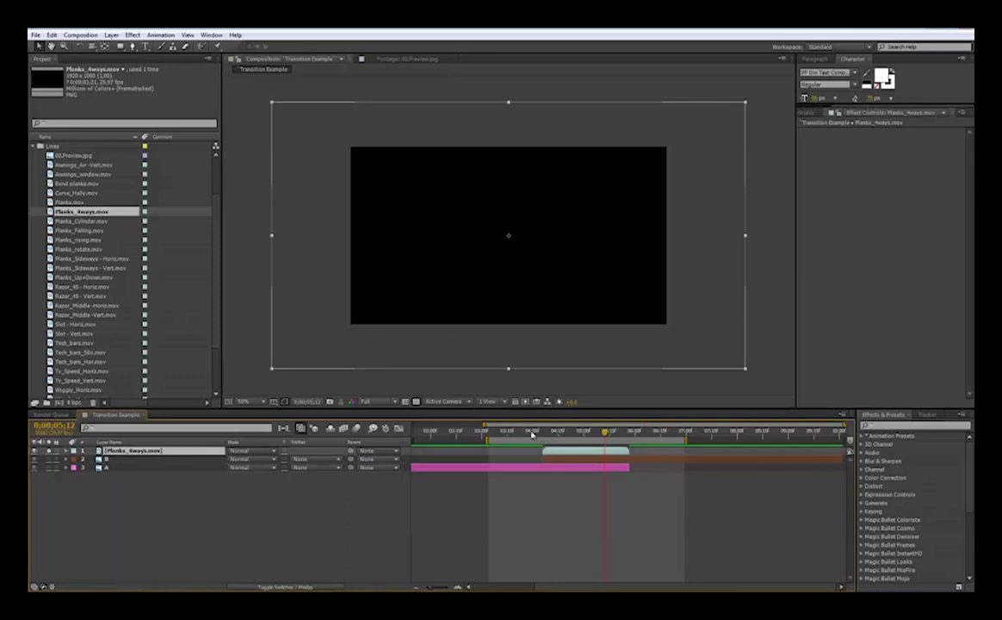
drag(552, 433, 626, 446)
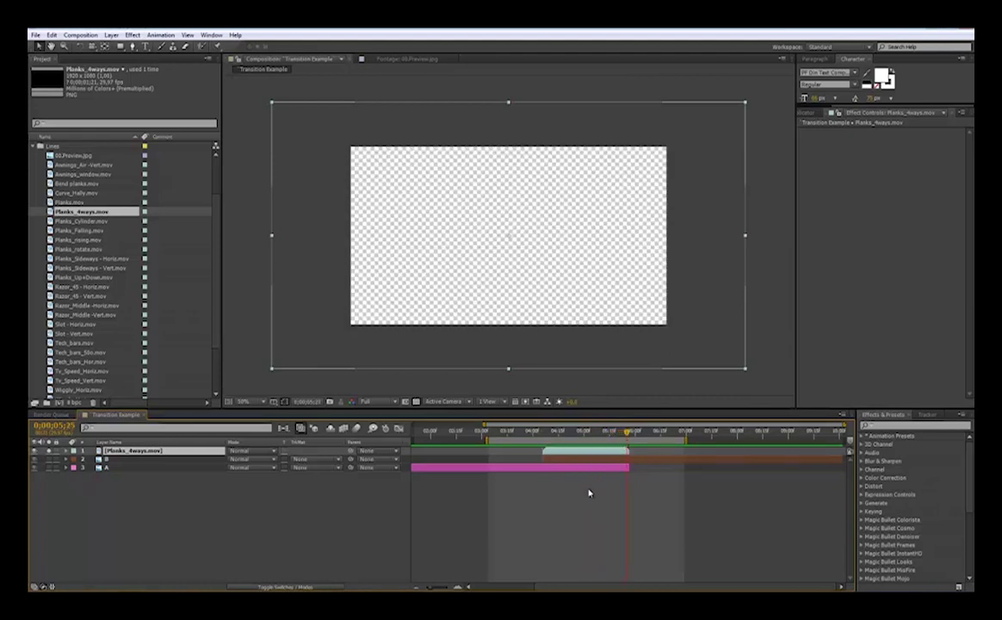
click(579, 432)
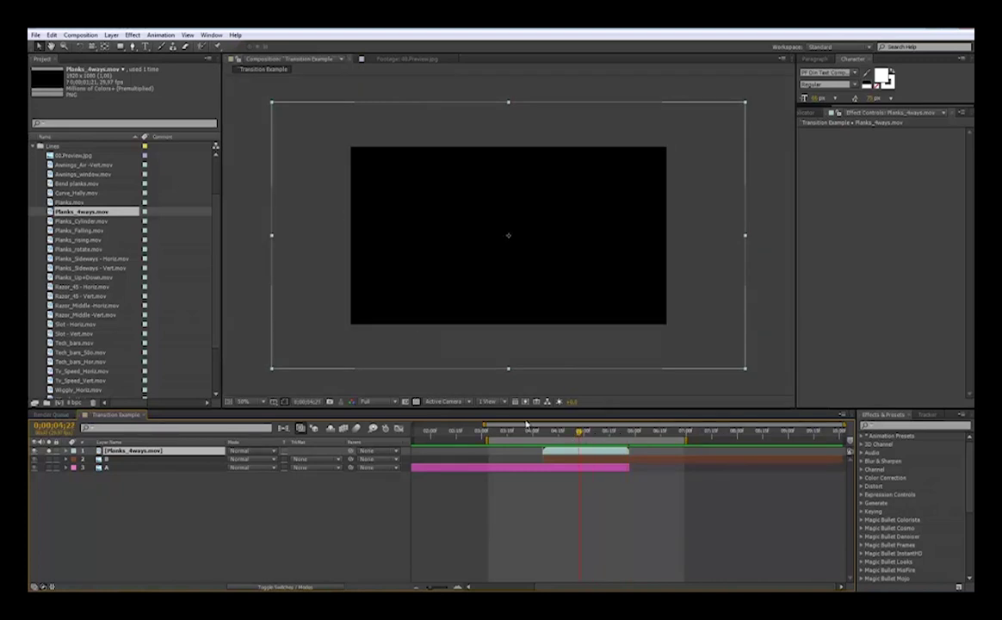
Preview the Planks_Falling.mov footage by scrubbing through it, and return to the Transition Example composition
double_click(78, 230)
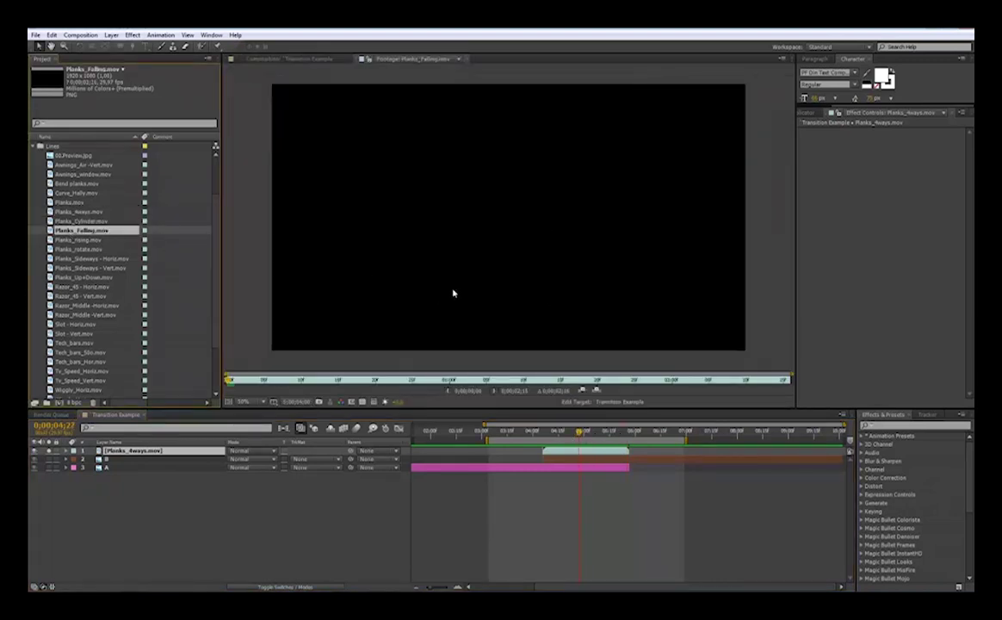
drag(332, 381, 493, 380)
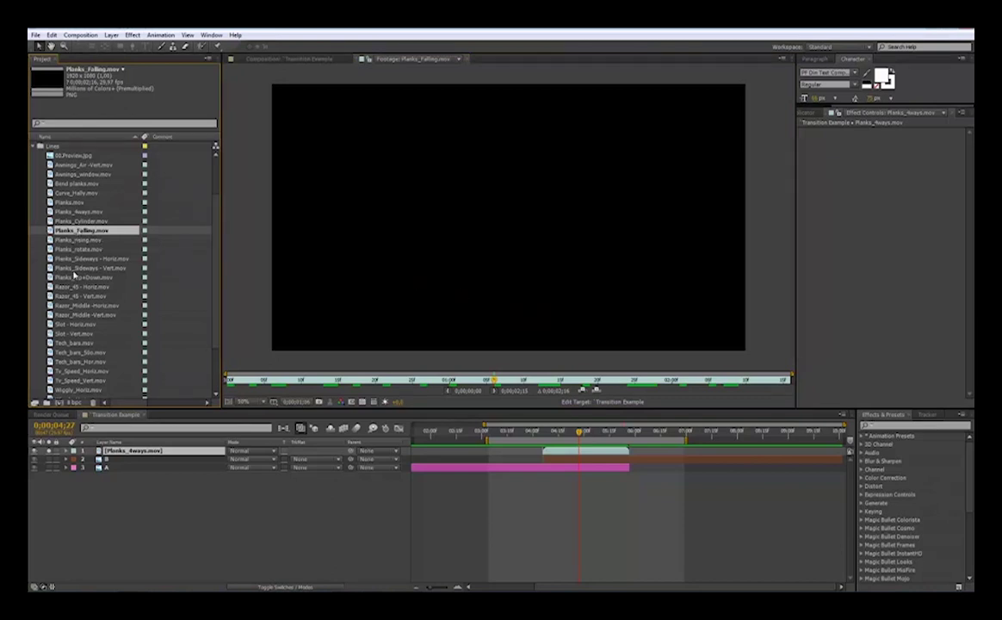
click(524, 502)
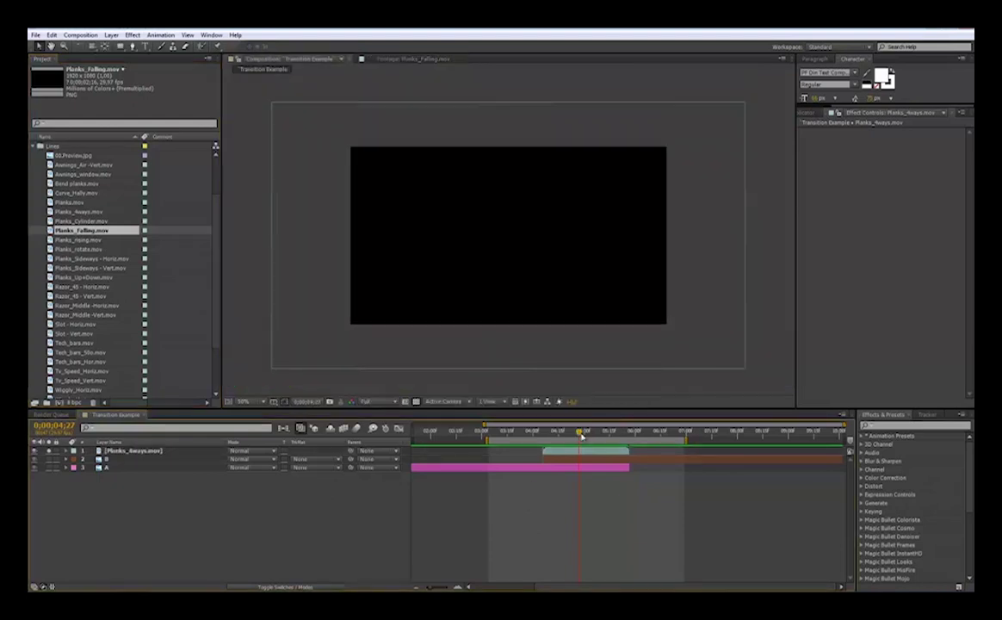
Check the transparency of the soloed Planks_4ways.mov layer around 5 seconds, and turn its solo off
mouse_move(581, 434)
mouse_down()
mouse_move(619, 434)
mouse_move(564, 435)
mouse_move(582, 449)
mouse_up()
click(416, 402)
click(418, 403)
mouse_move(584, 434)
mouse_down()
mouse_move(636, 438)
mouse_move(590, 436)
mouse_up()
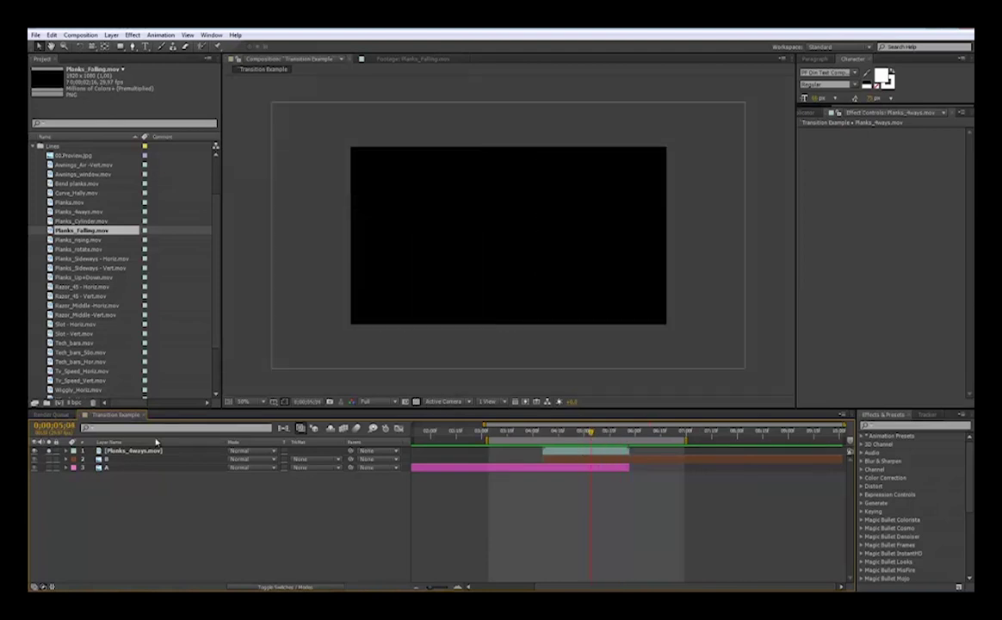
click(49, 451)
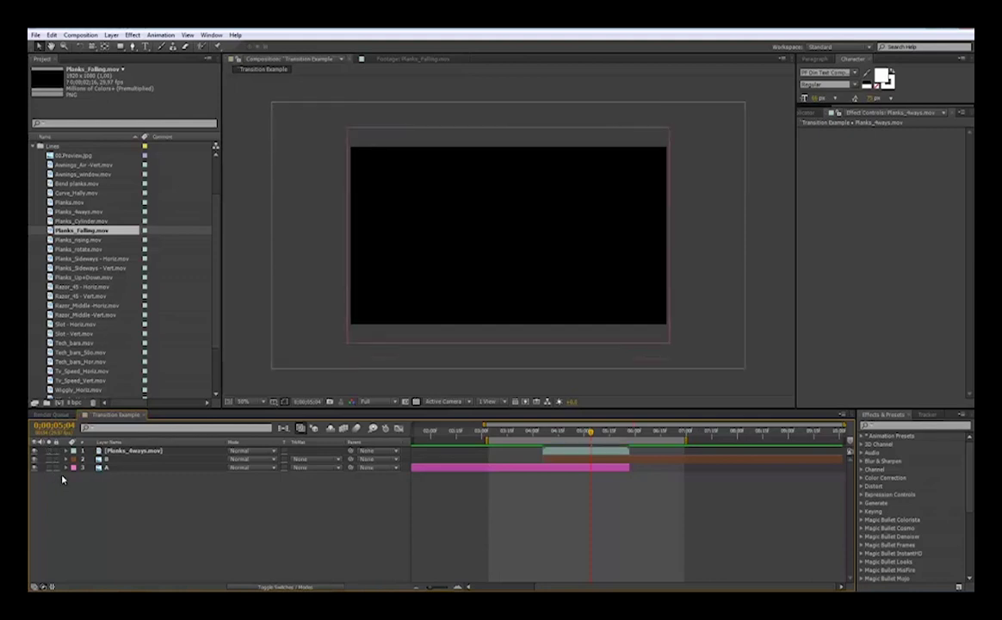
Set layer B's track matte to Alpha Inverted Matte using Planks_4ways.mov and preview the transition
click(129, 458)
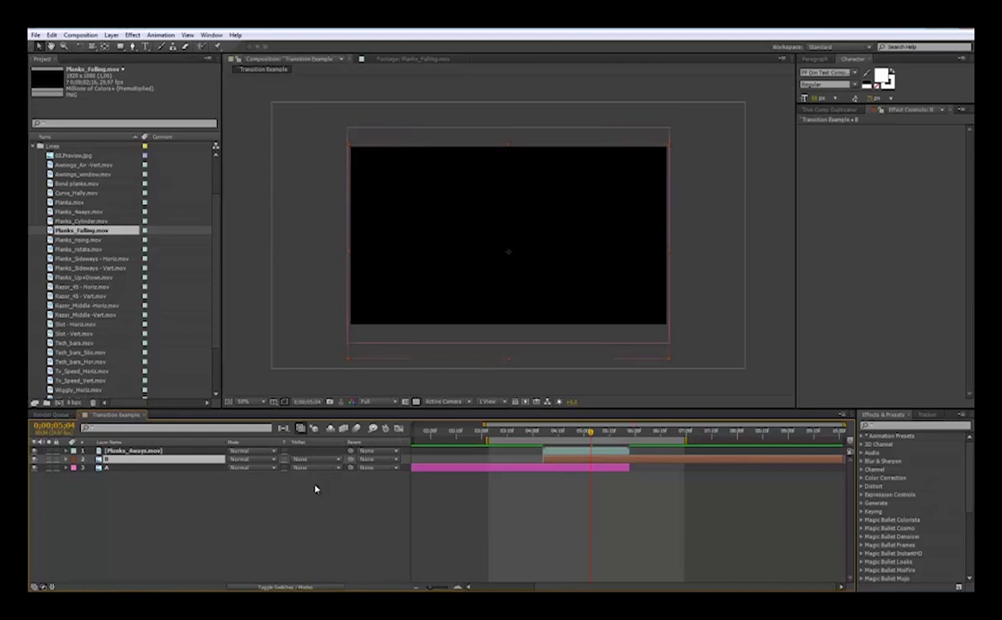
key(F4)
key(F4)
click(312, 462)
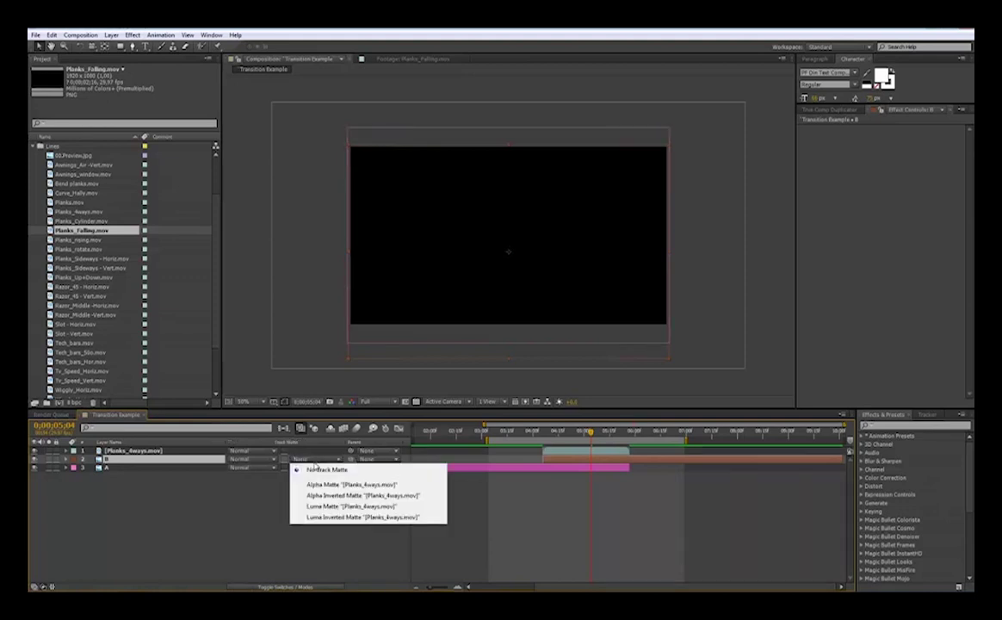
click(332, 496)
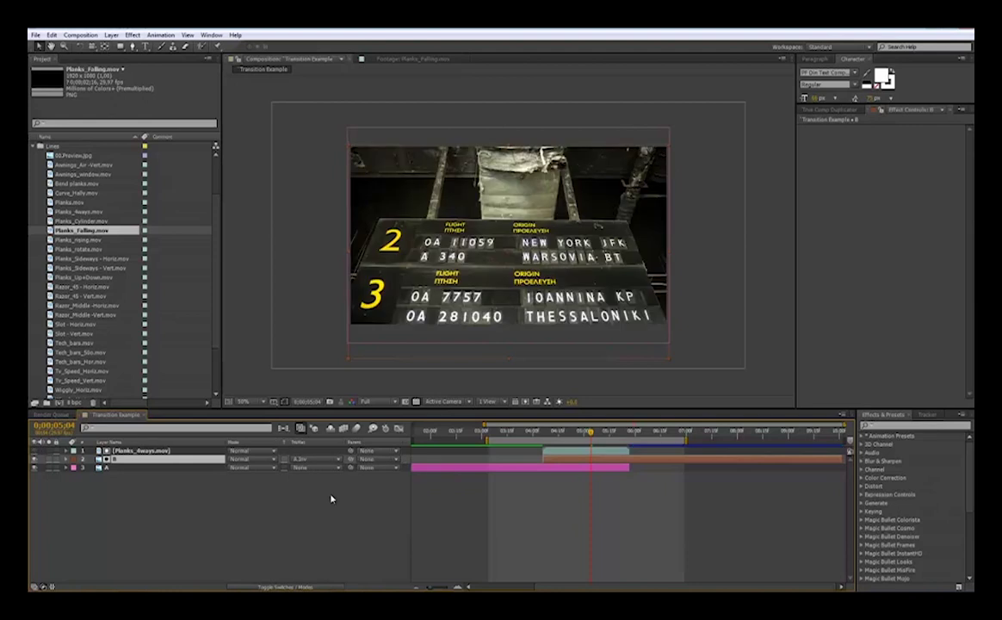
drag(591, 436, 593, 440)
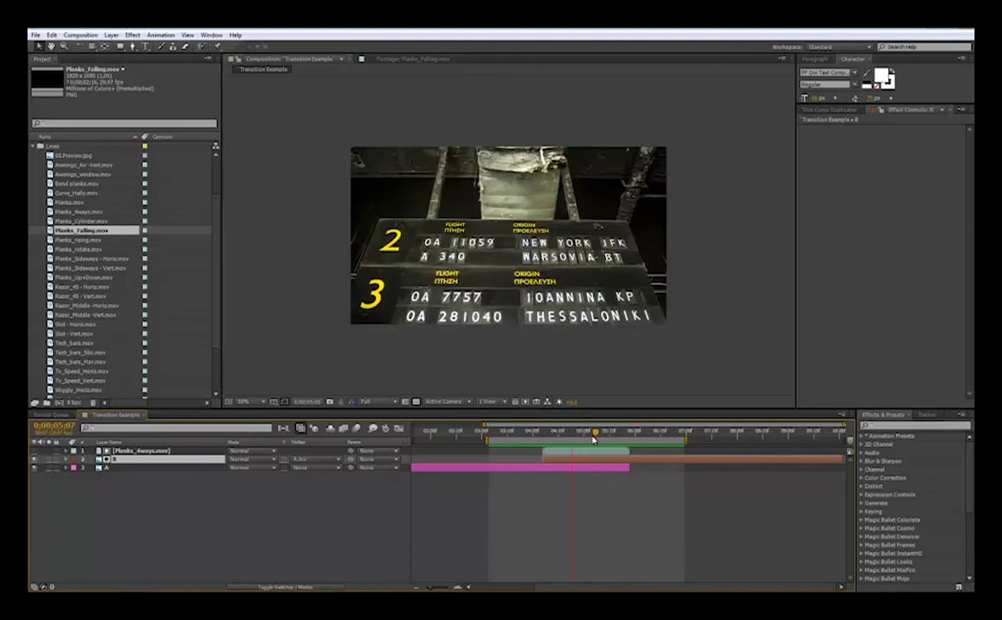
click(544, 432)
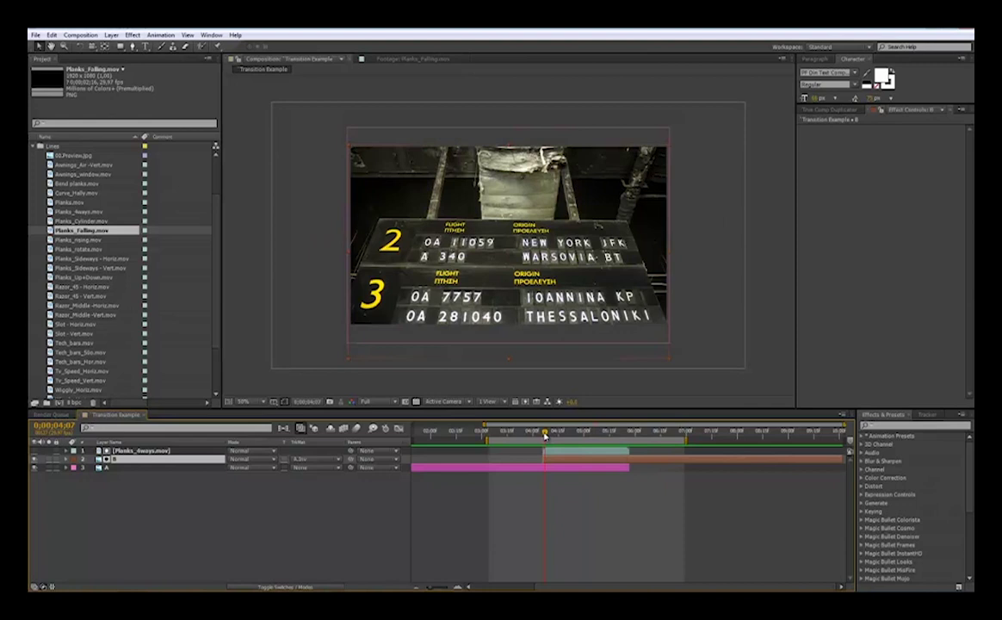
Make the Planks_4ways.mov layer visible and hide layers A and B
click(34, 451)
drag(34, 459, 34, 467)
click(148, 451)
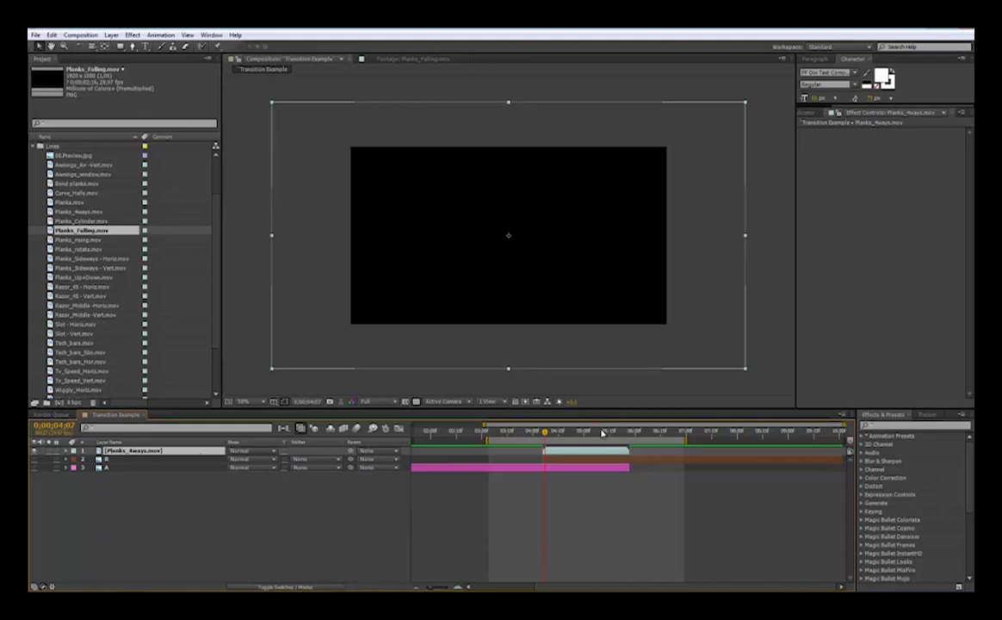
Scrub the Planks_4ways.mov layer alone to compare its first and last frames
drag(545, 432, 613, 435)
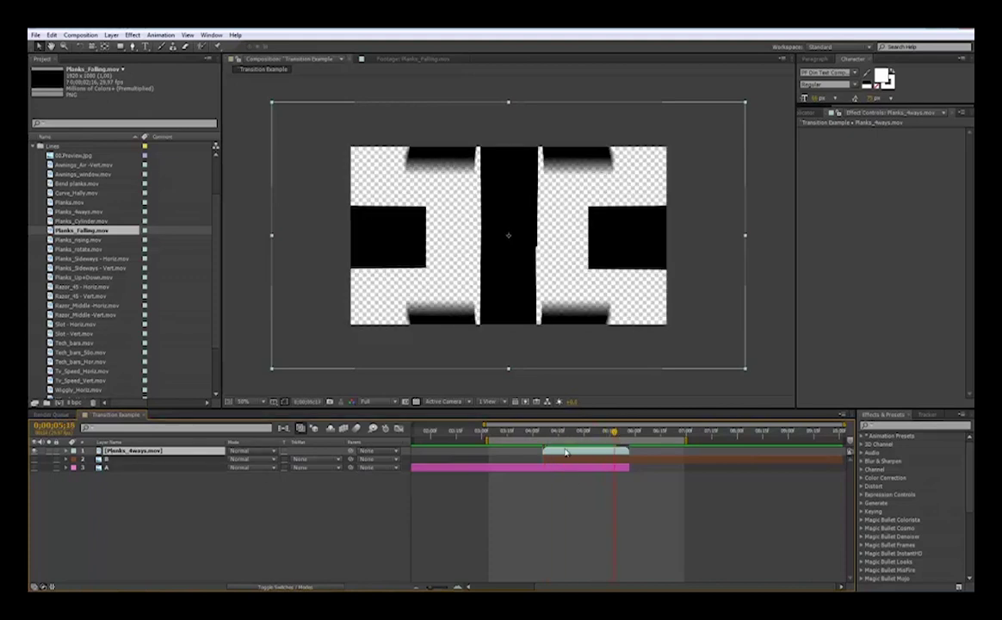
click(549, 439)
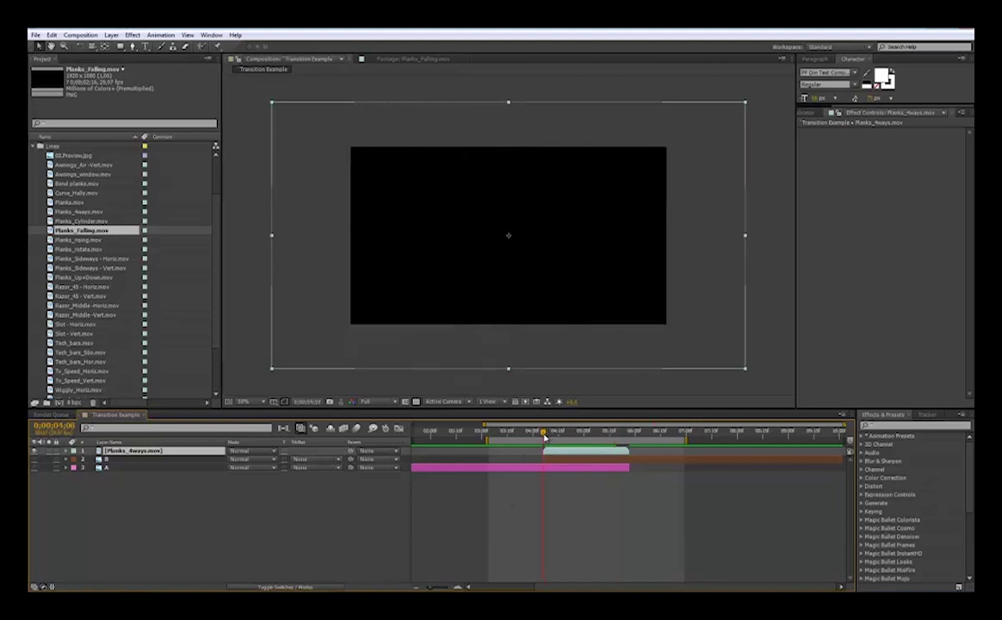
click(616, 441)
drag(616, 441, 628, 443)
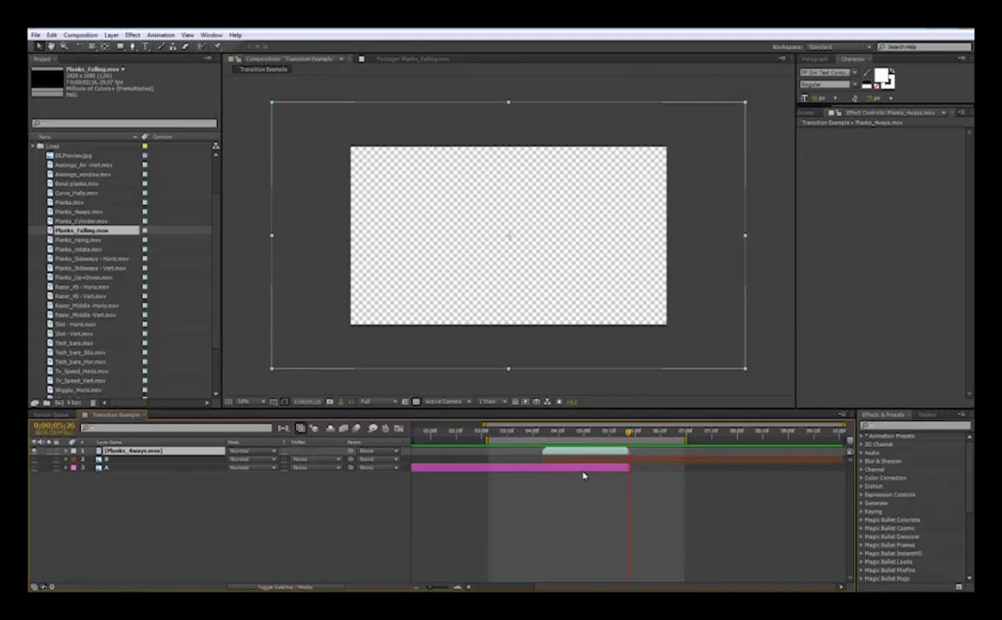
Add Noise 3.mov from the Noise folder as the topmost layer, positioned across the cut
scroll(70, 199, up, 1)
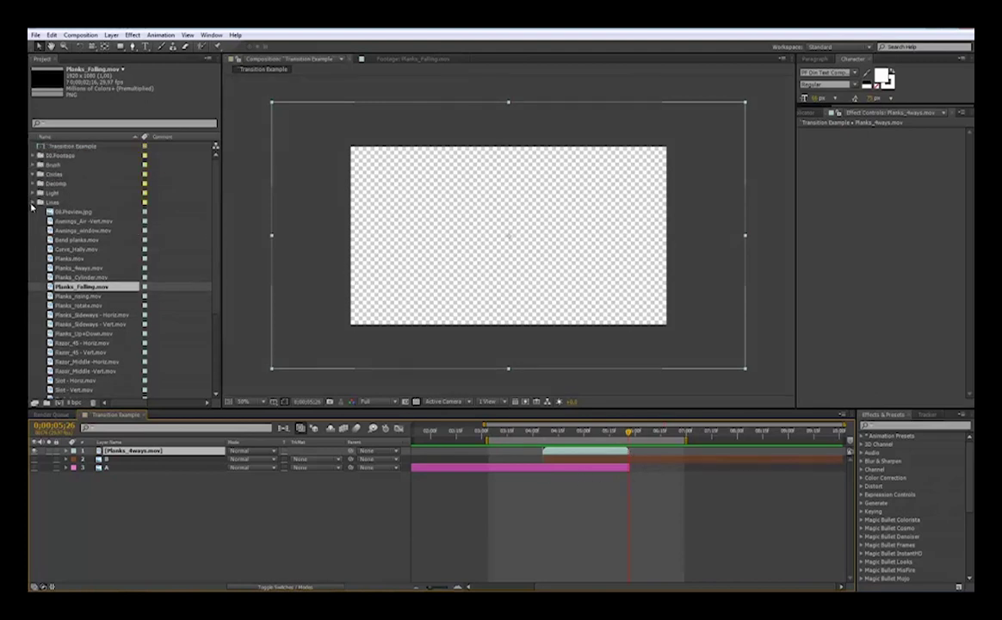
click(34, 202)
click(35, 229)
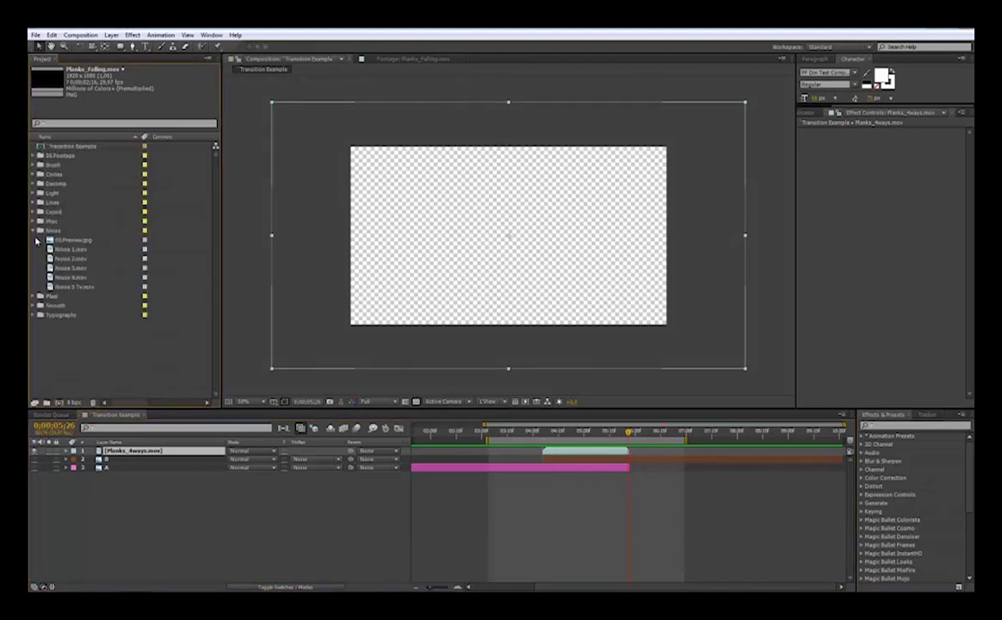
click(73, 269)
drag(73, 269, 629, 455)
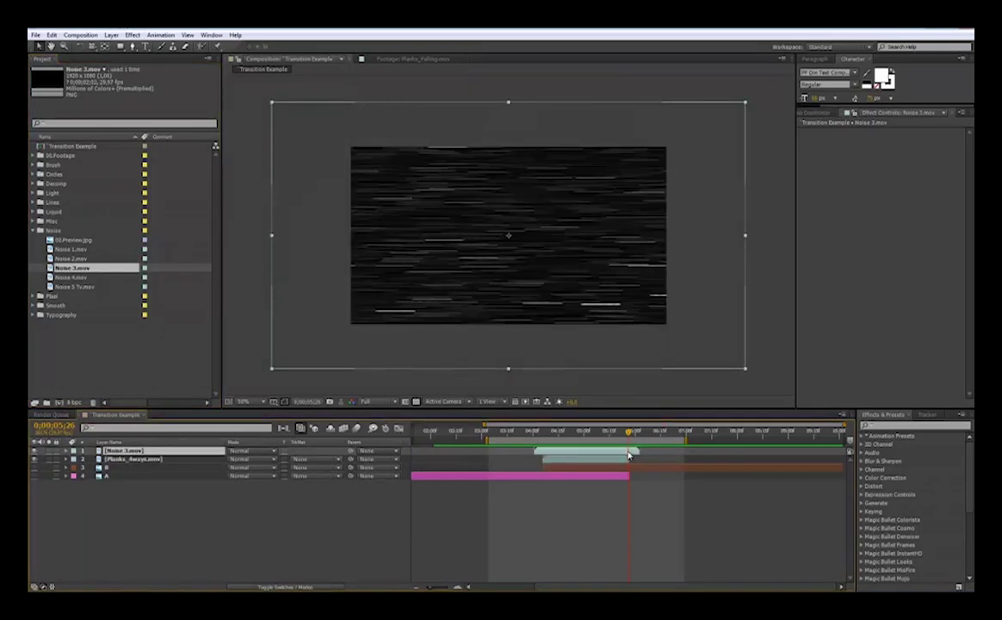
Delete the Planks_4ways.mov layer and align layer B's start and layer A's end with the Noise 3.mov layer
click(603, 462)
key(Delete)
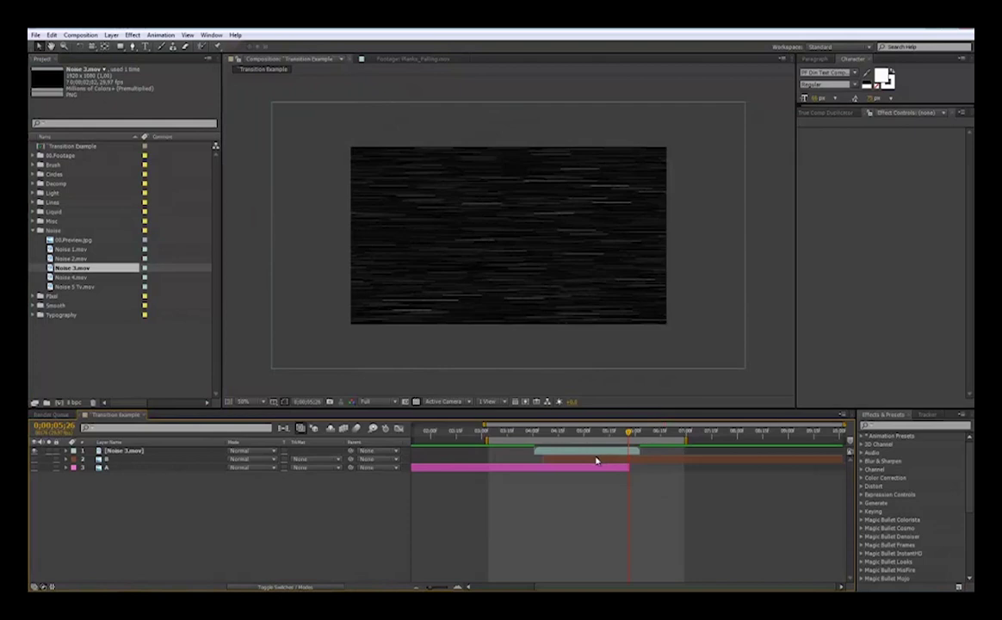
click(619, 461)
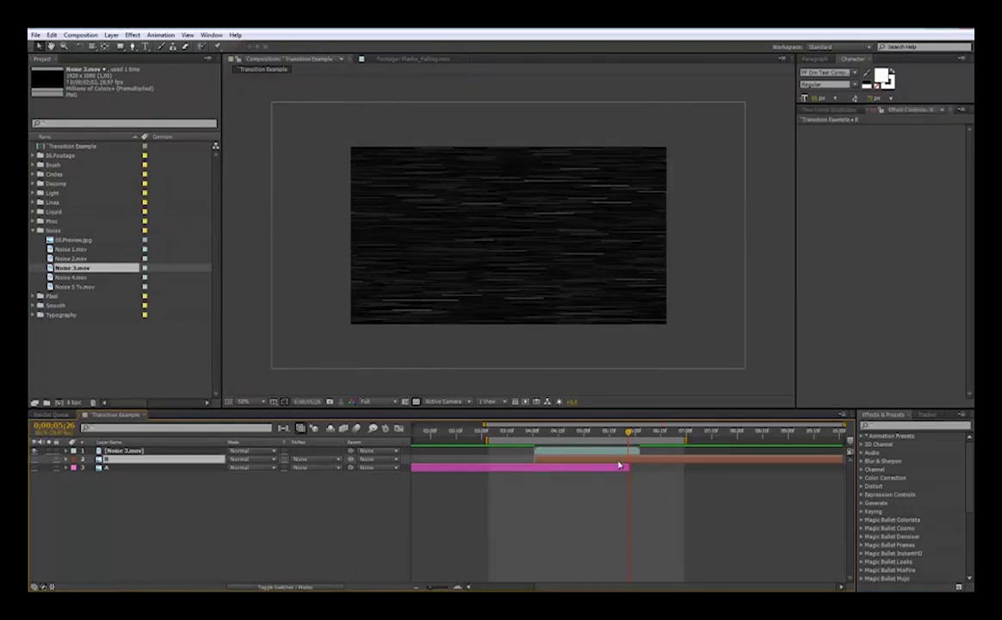
drag(630, 467, 643, 467)
click(576, 451)
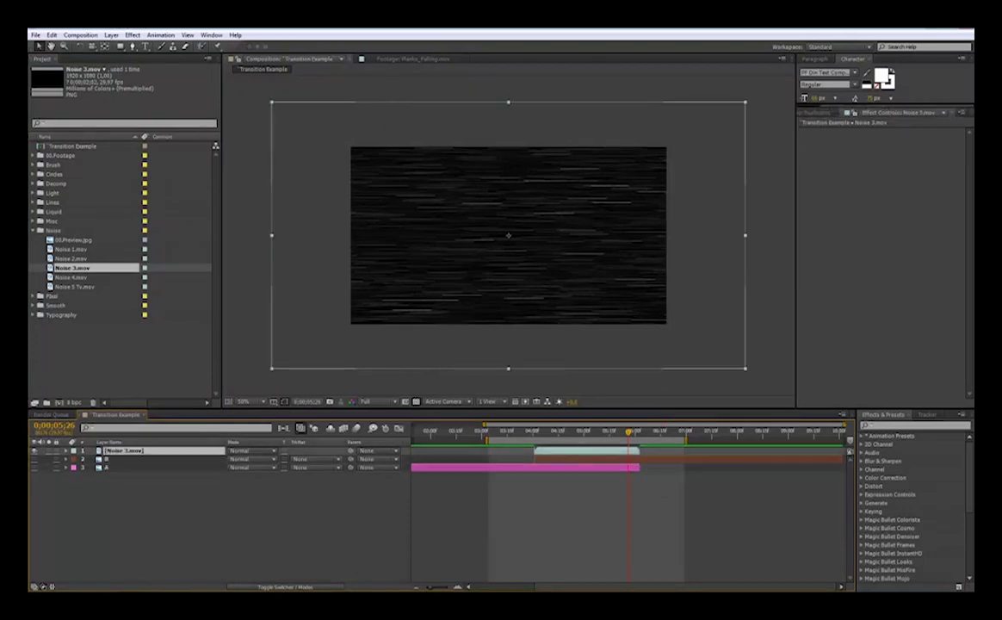
Scrub the Noise 3.mov layer alone from its first frame to its last frame
click(584, 438)
click(535, 438)
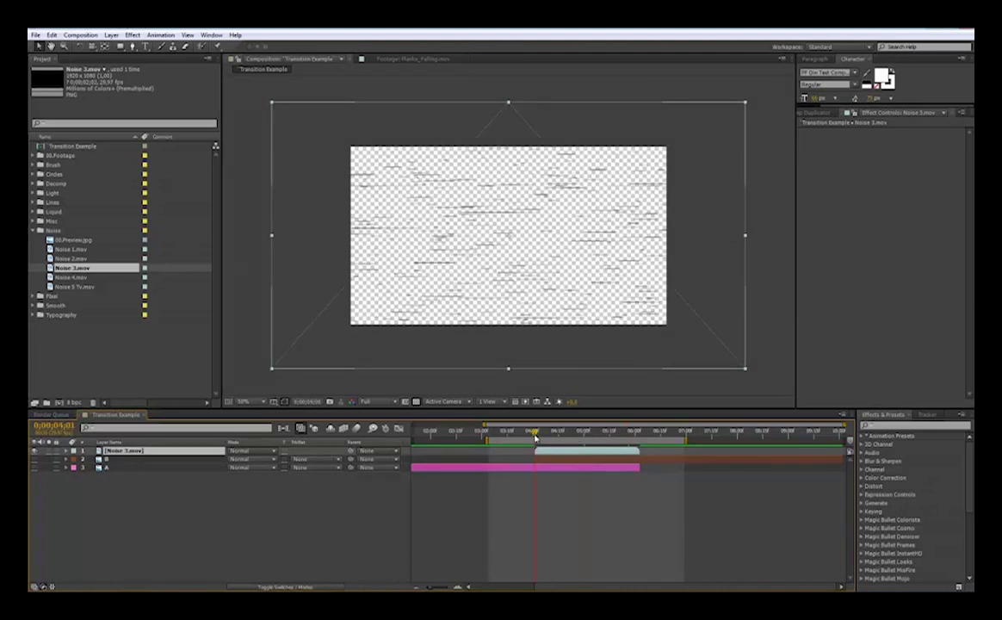
drag(534, 432, 637, 433)
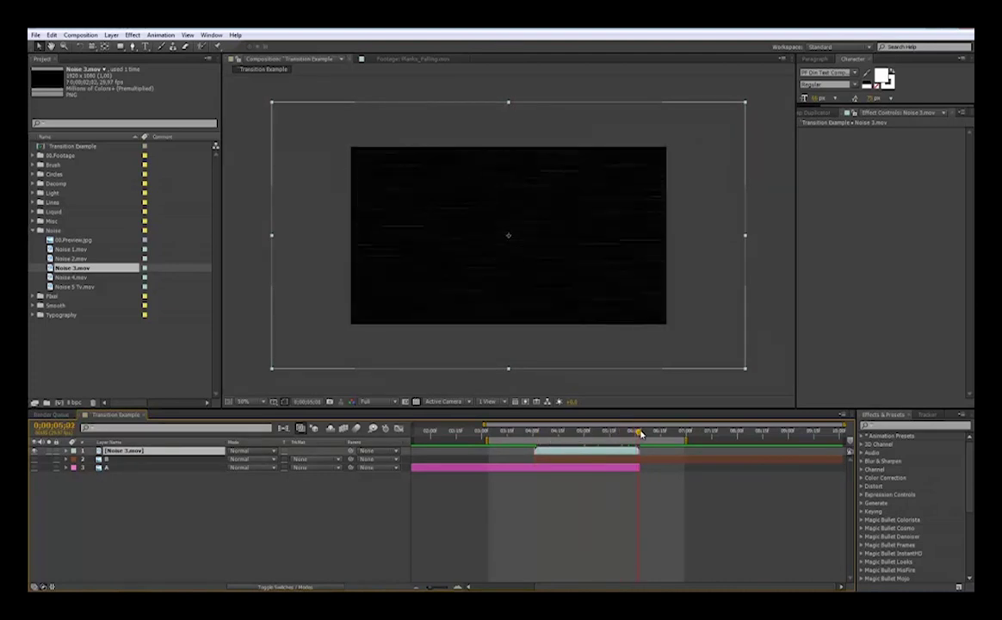
click(591, 433)
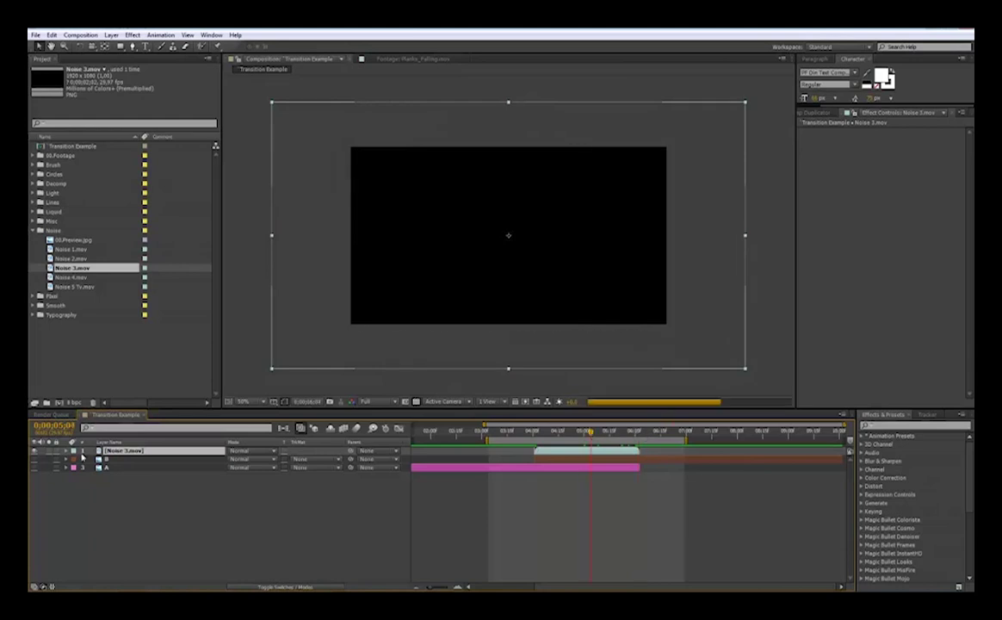
Show layers A and B, hide Noise 3.mov, and set layer B's track matte to Alpha Inverted Matte
drag(35, 458, 35, 468)
click(35, 451)
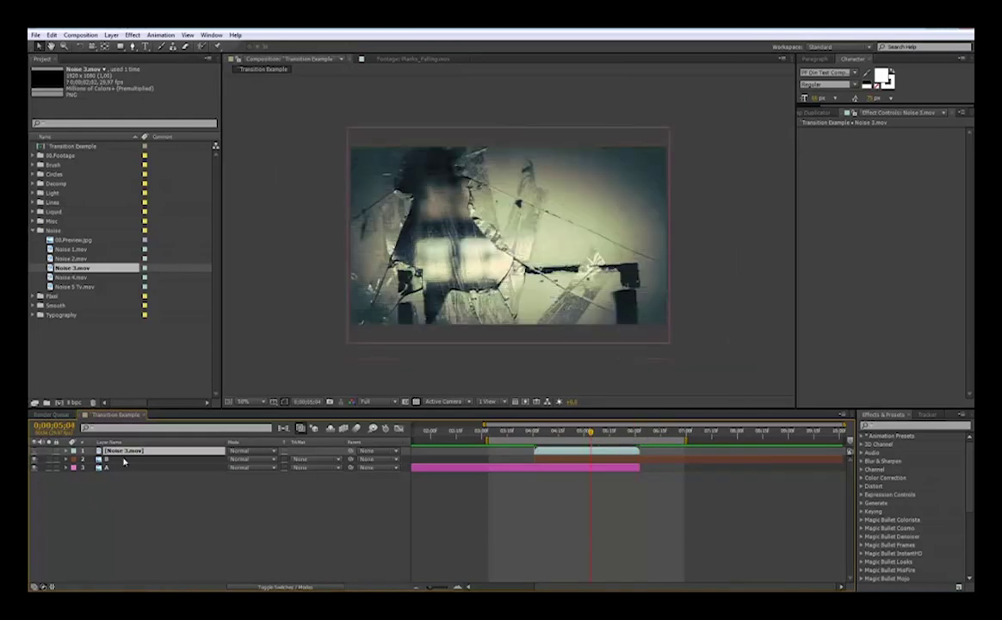
click(164, 458)
click(301, 458)
click(336, 496)
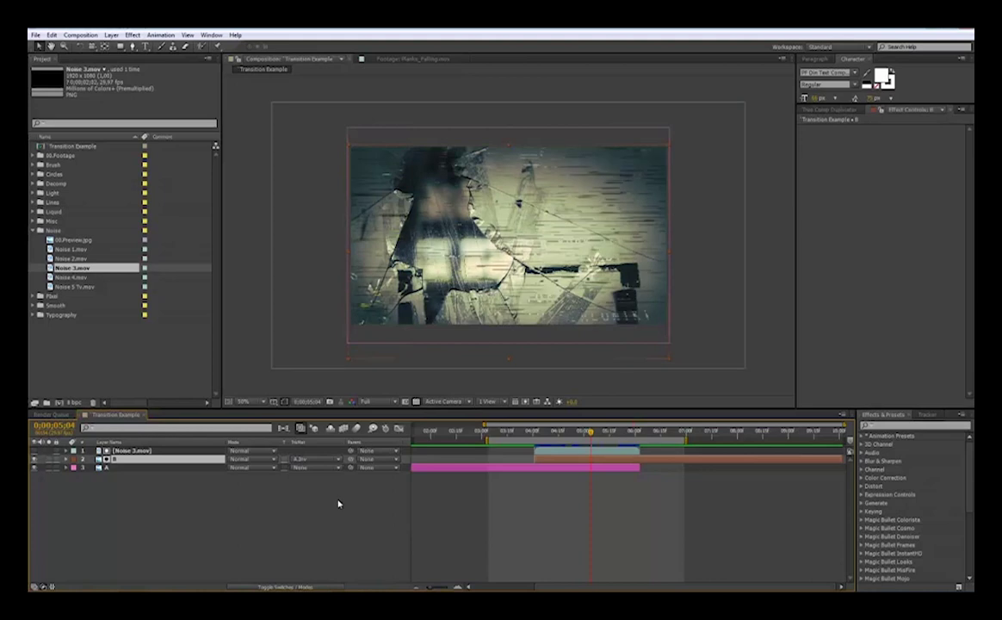
Scrub the inverted-matte transition from before the start of Noise 3.mov to past its end
click(526, 433)
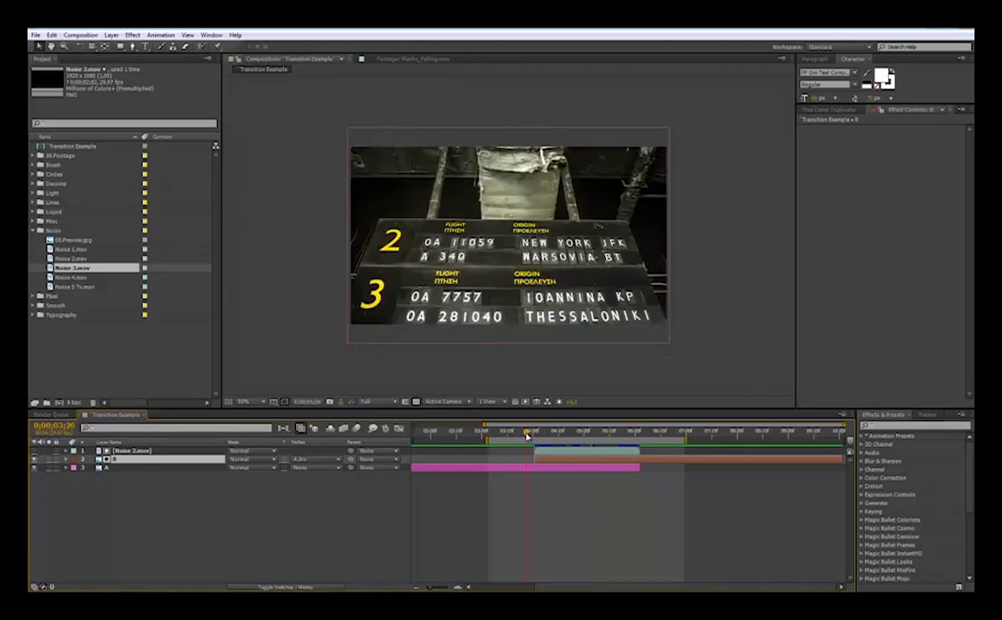
drag(527, 436, 532, 437)
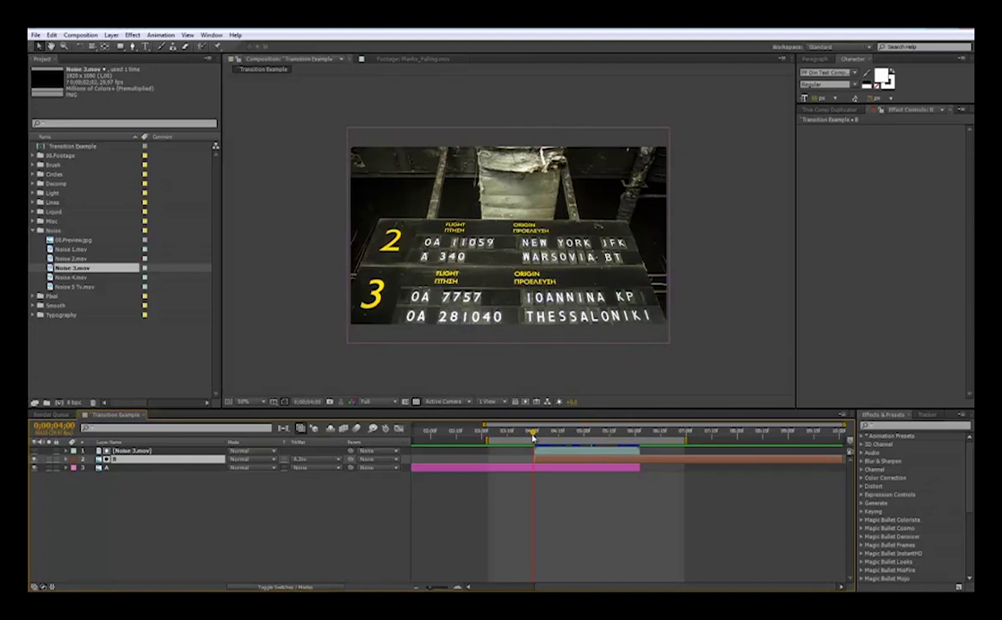
drag(532, 437, 646, 437)
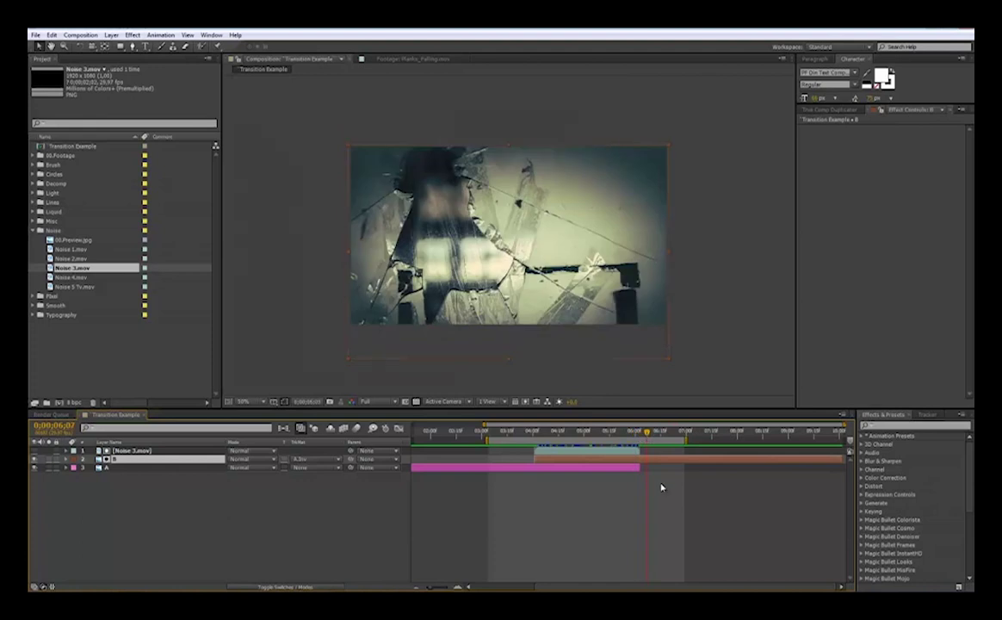
click(586, 436)
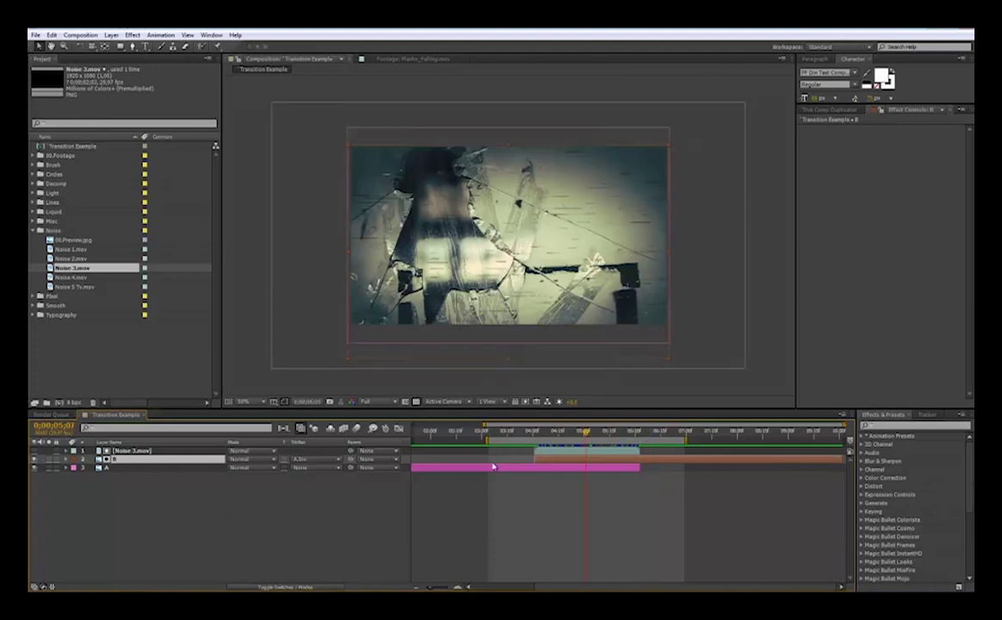
Change layer B's track matte to Alpha Matte "[Noise 3.mov]" and preview the transition
click(315, 463)
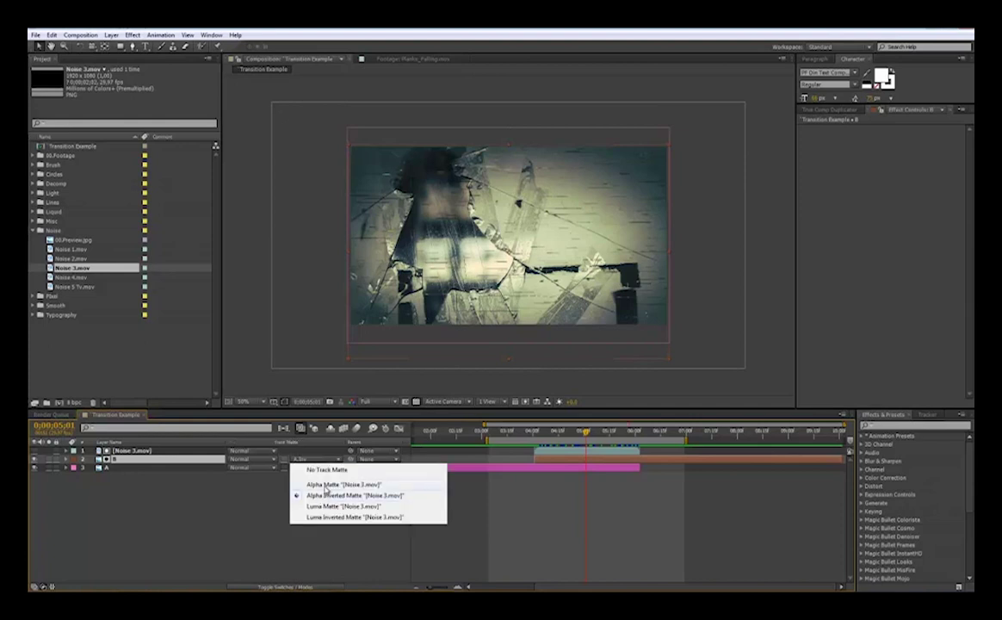
click(324, 486)
drag(533, 432, 600, 455)
key(KP_0)
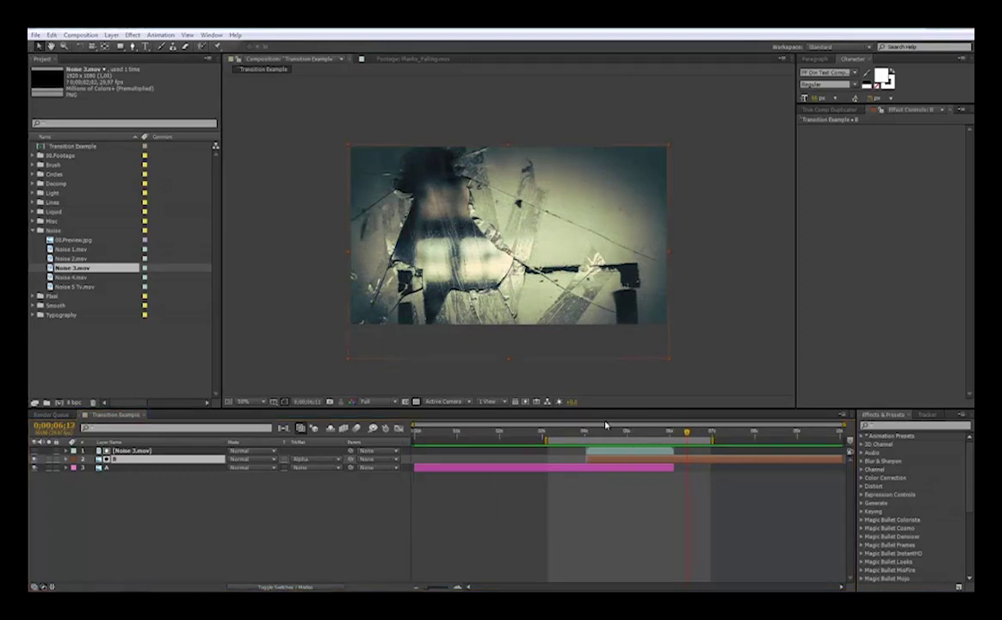
Examine layer B around and beyond the end of the Noise 3.mov matte
drag(606, 427, 685, 442)
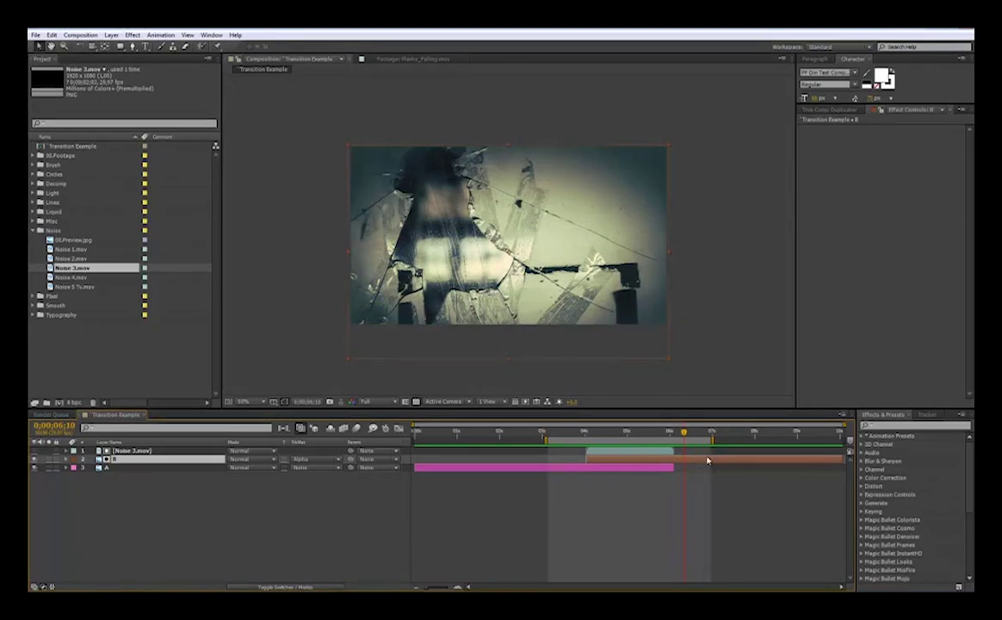
click(731, 431)
drag(729, 433, 673, 432)
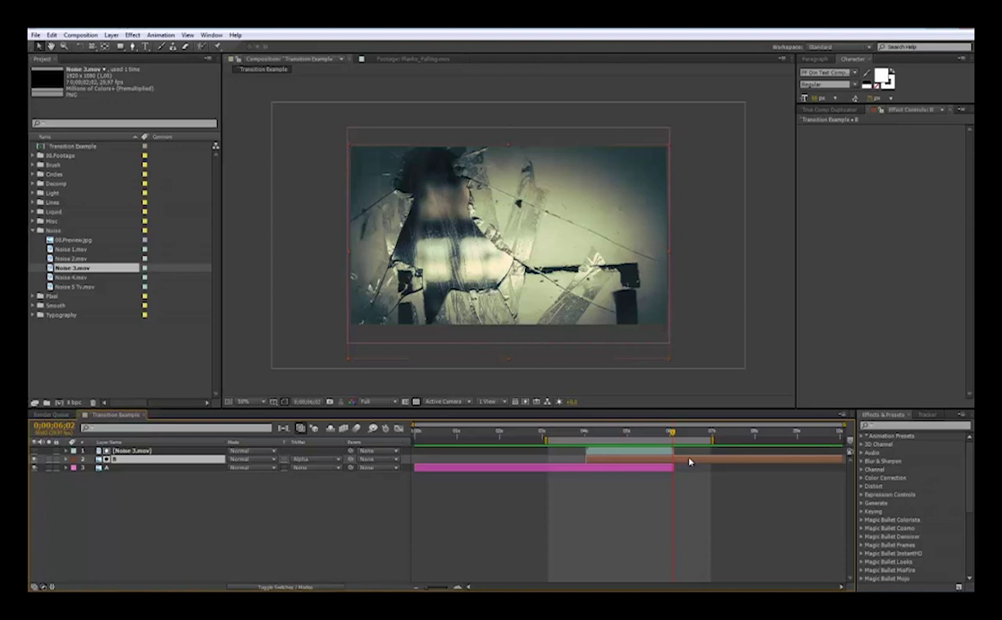
key(equal)
key(equal)
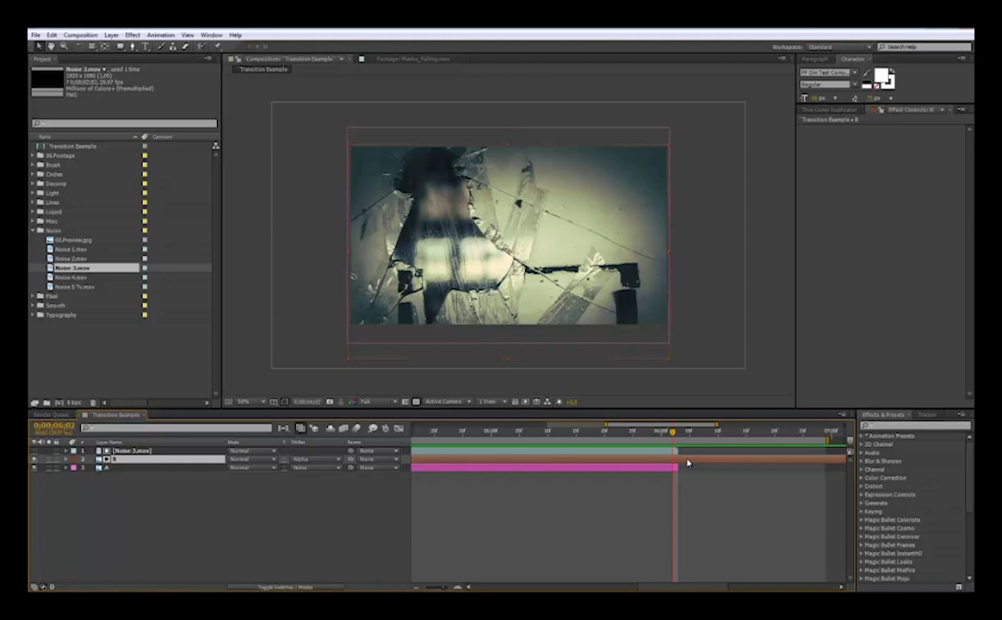
key(minus)
key(minus)
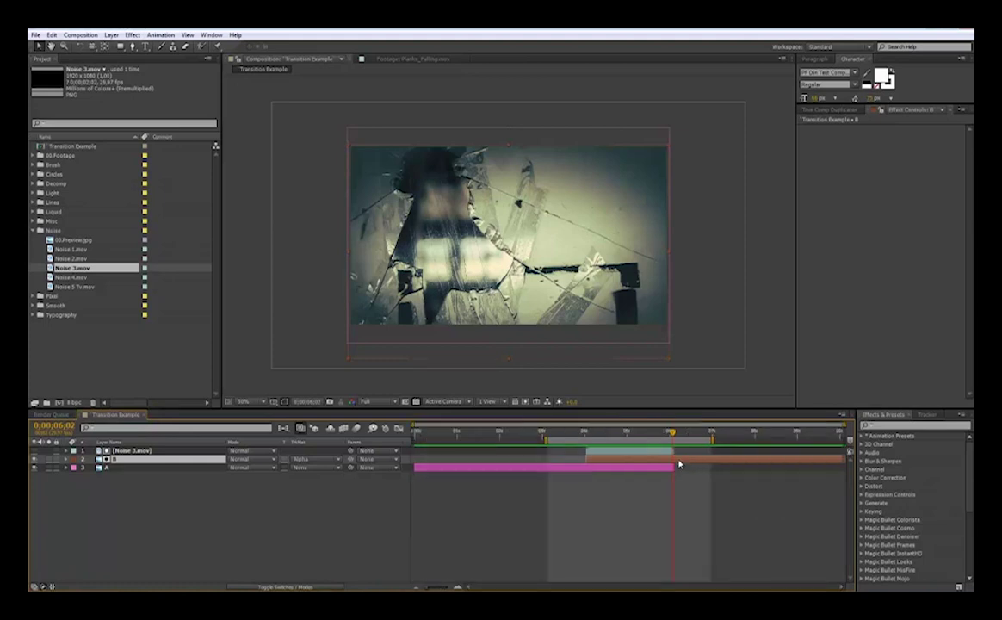
Duplicate layer B, place the copy under Noise 3.mov, and trim copy and original to meet at the matte's end
key(ctrl+d)
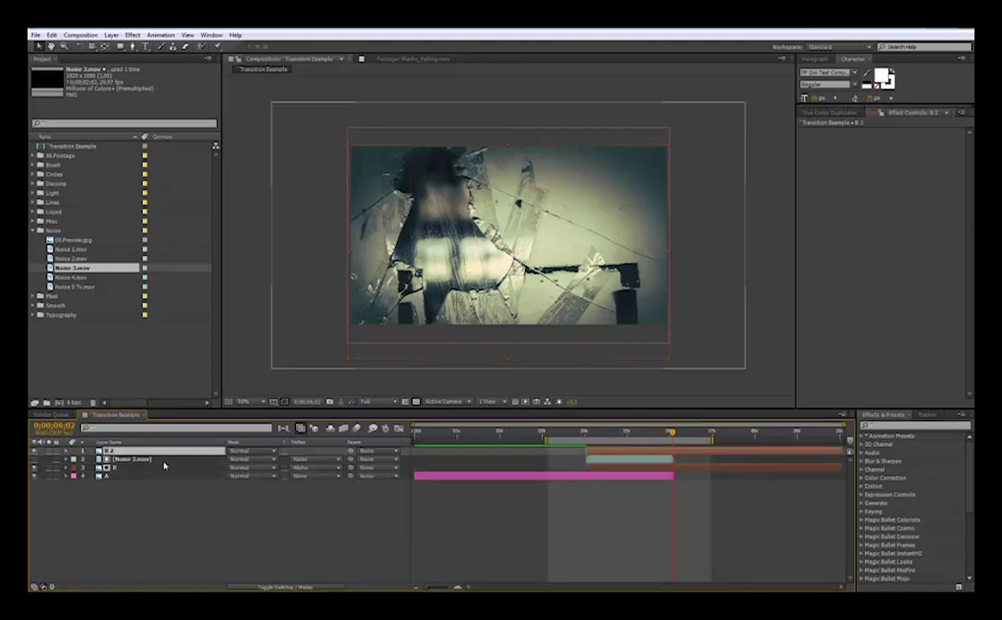
key(ctrl+bracketleft)
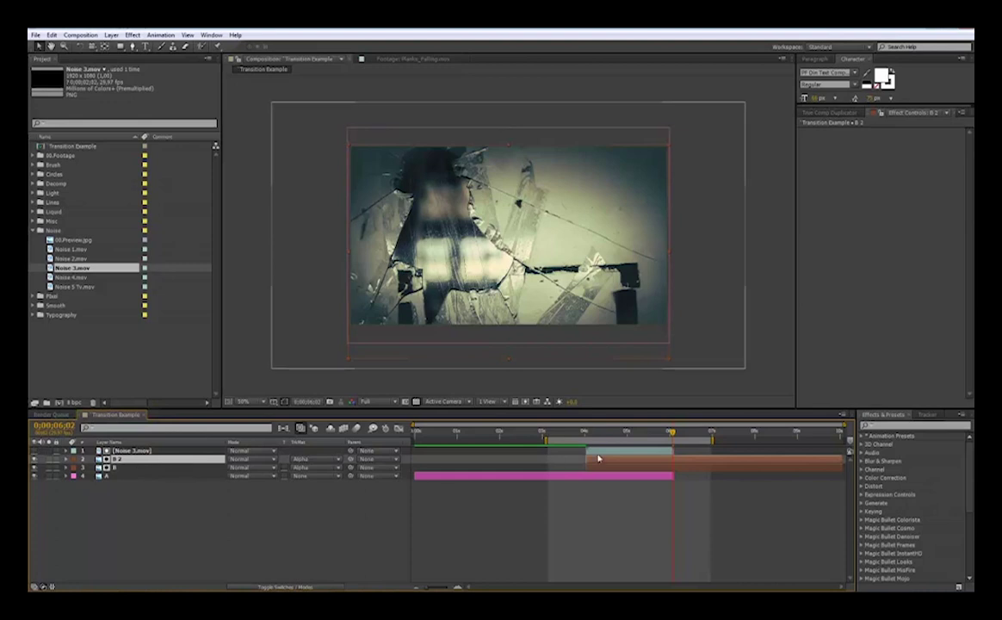
click(637, 467)
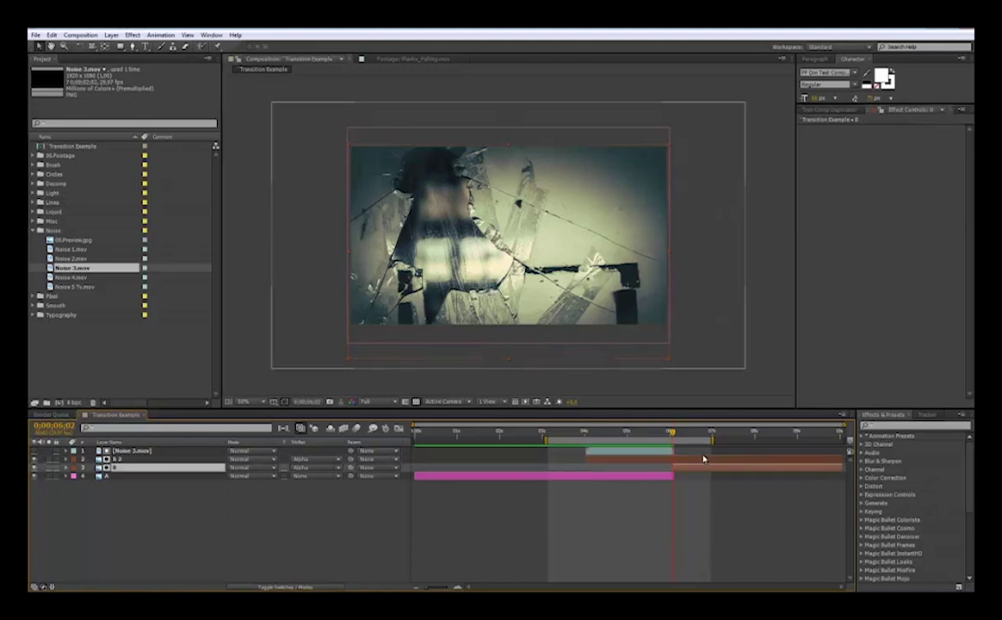
drag(839, 461, 674, 474)
click(284, 495)
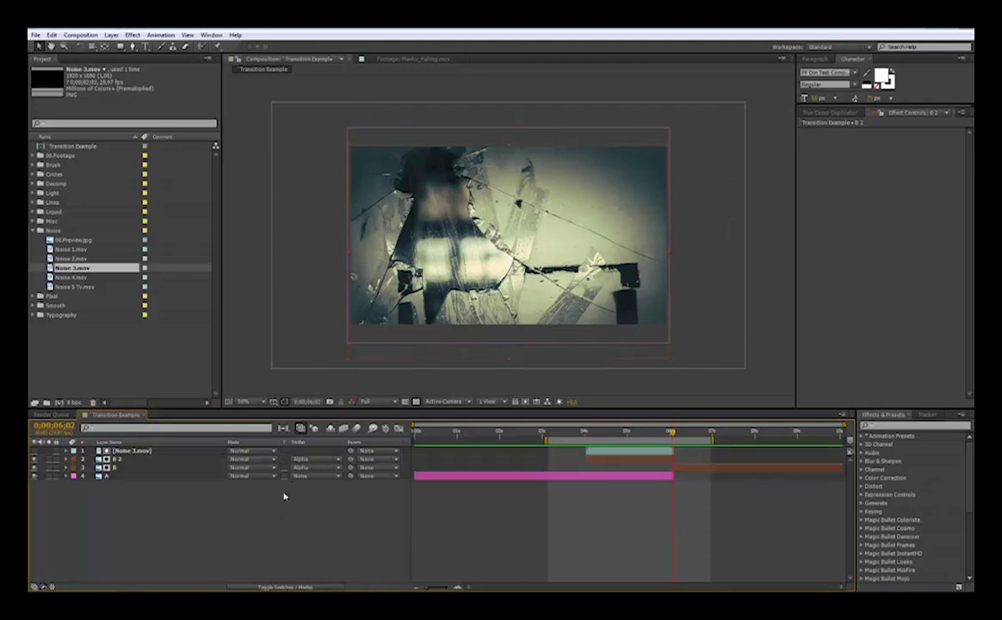
Set layer B to No Track Matte and align its start with the end of the Noise 3.mov layer
click(316, 467)
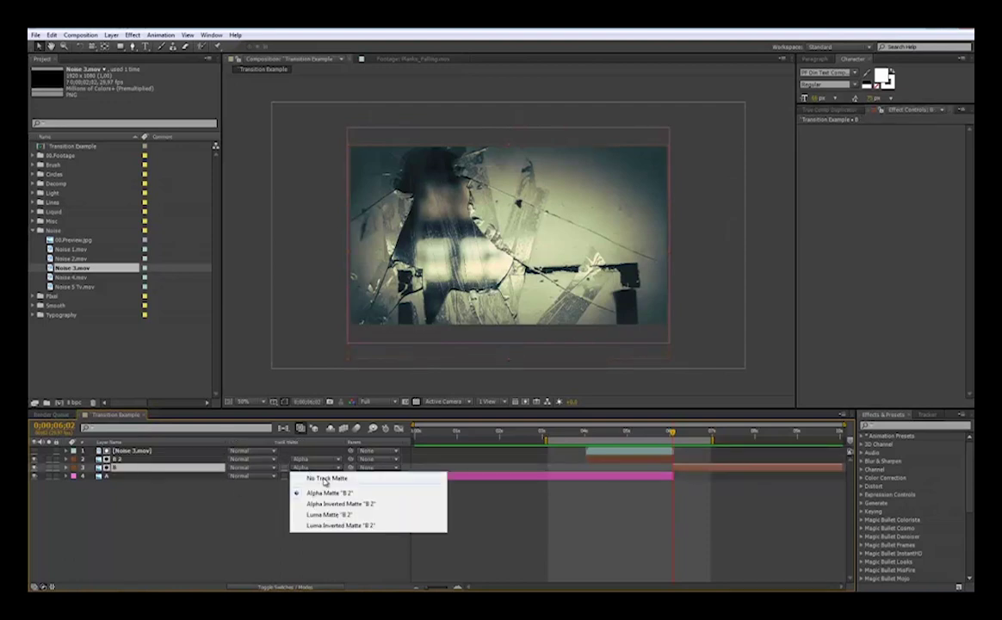
click(324, 480)
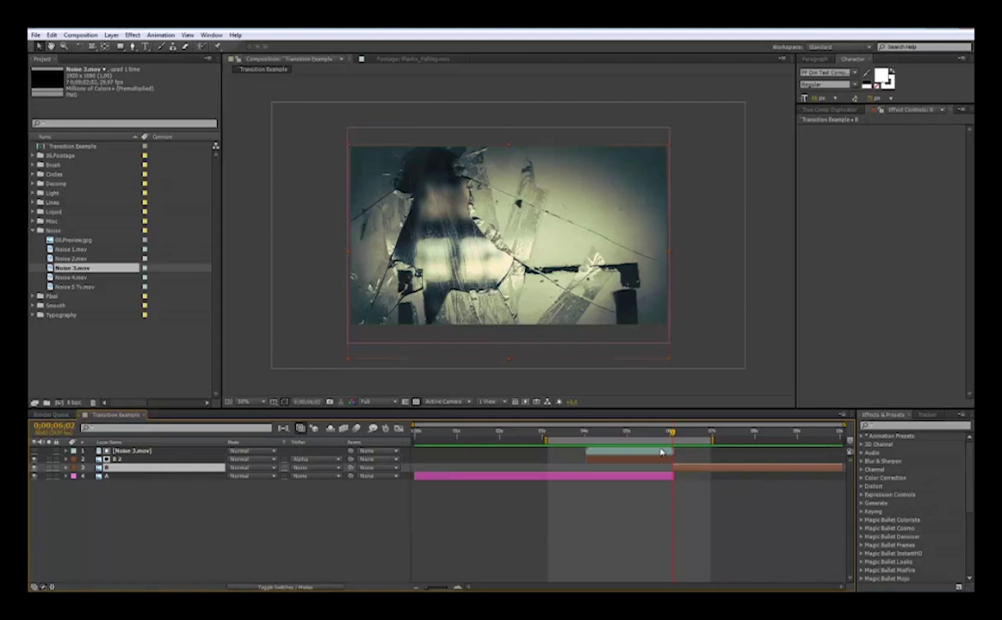
key(equal)
key(equal)
key(equal)
key(equal)
drag(672, 461, 698, 470)
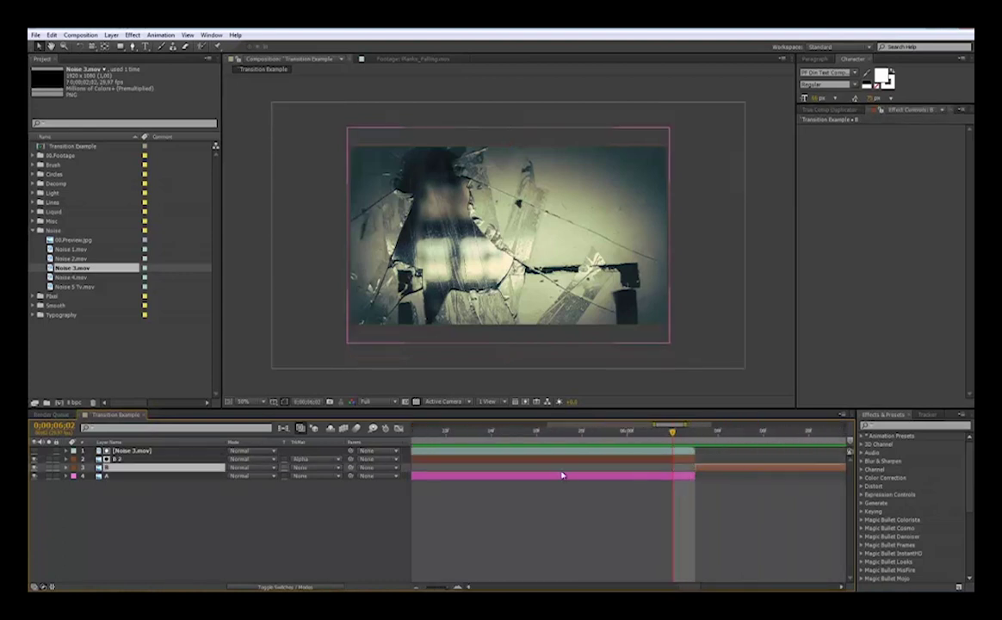
key(minus)
Check the transition by scrubbing across the point where layer B 2 hands over to layer B
click(658, 438)
drag(658, 438, 697, 437)
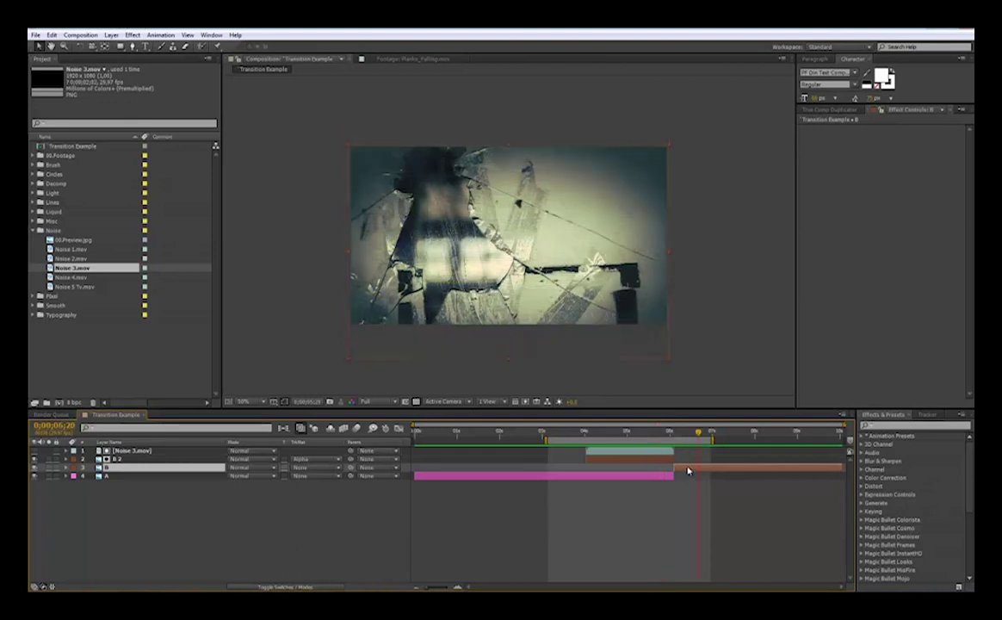
click(670, 461)
click(688, 469)
click(630, 438)
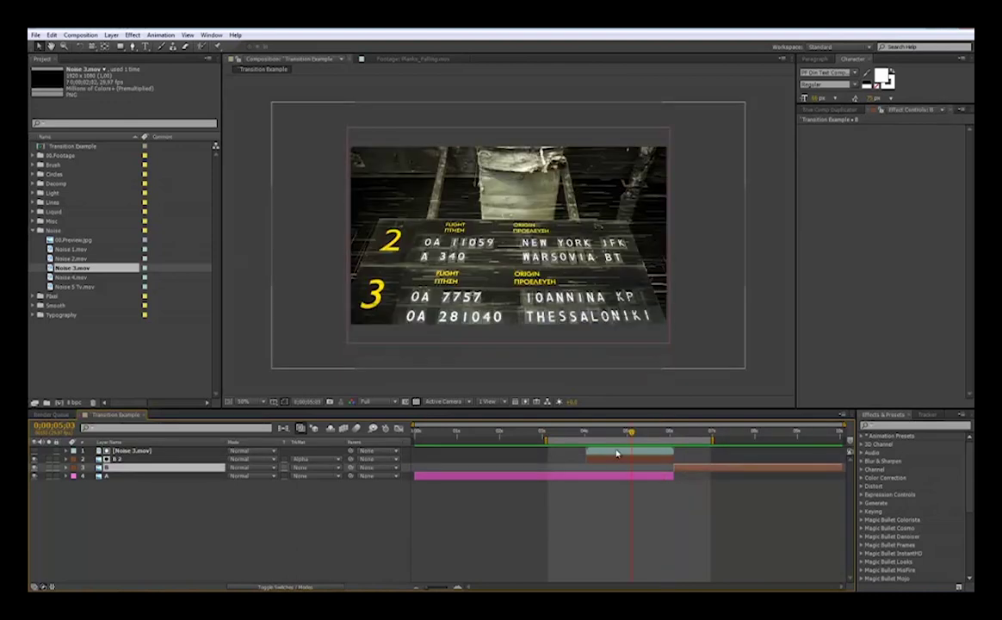
Hide layers A, B and B 2 and show only Noise 3.mov at 0;00;04;25
click(616, 452)
drag(34, 460, 34, 475)
click(34, 451)
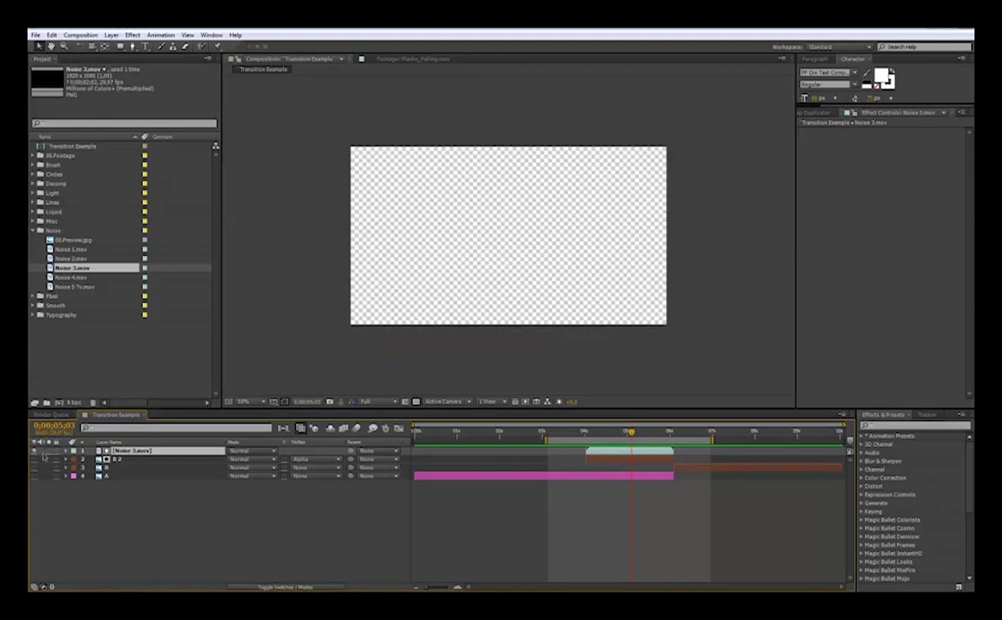
mouse_move(633, 434)
mouse_down()
mouse_move(656, 434)
mouse_move(620, 434)
mouse_up()
Apply the Channel effect Invert to the Noise 3.mov layer and scrub through the inverted clip
click(890, 425)
text(invert)
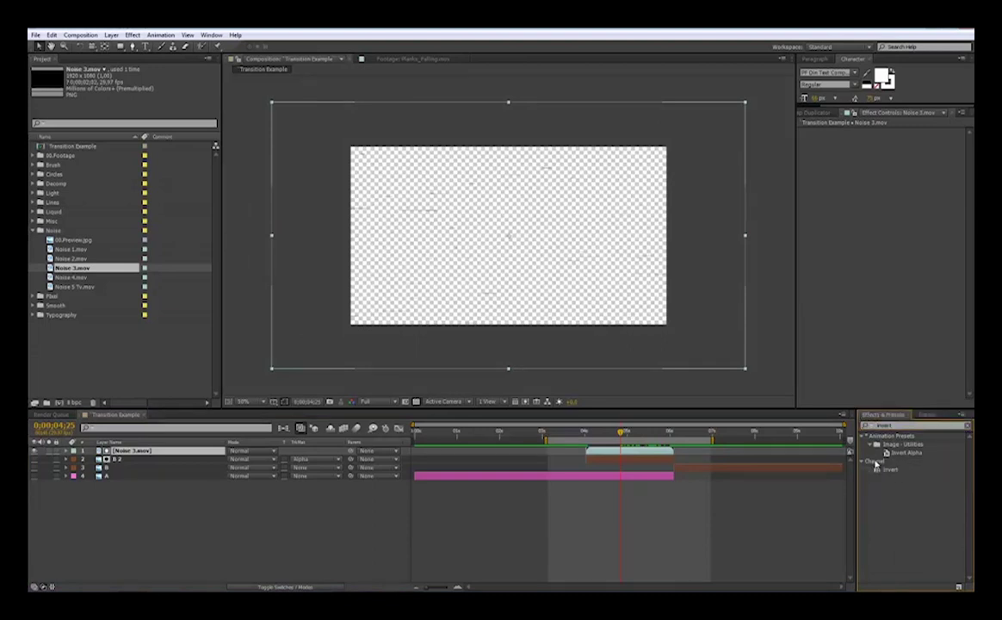
drag(891, 471, 627, 456)
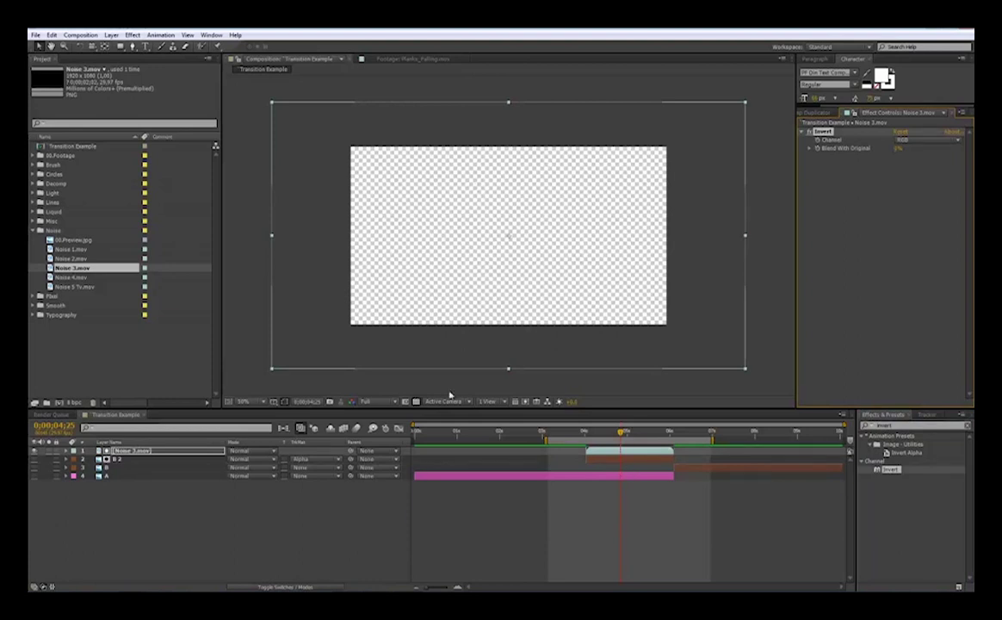
click(660, 438)
mouse_move(660, 438)
mouse_down()
mouse_move(617, 438)
mouse_move(648, 438)
mouse_up()
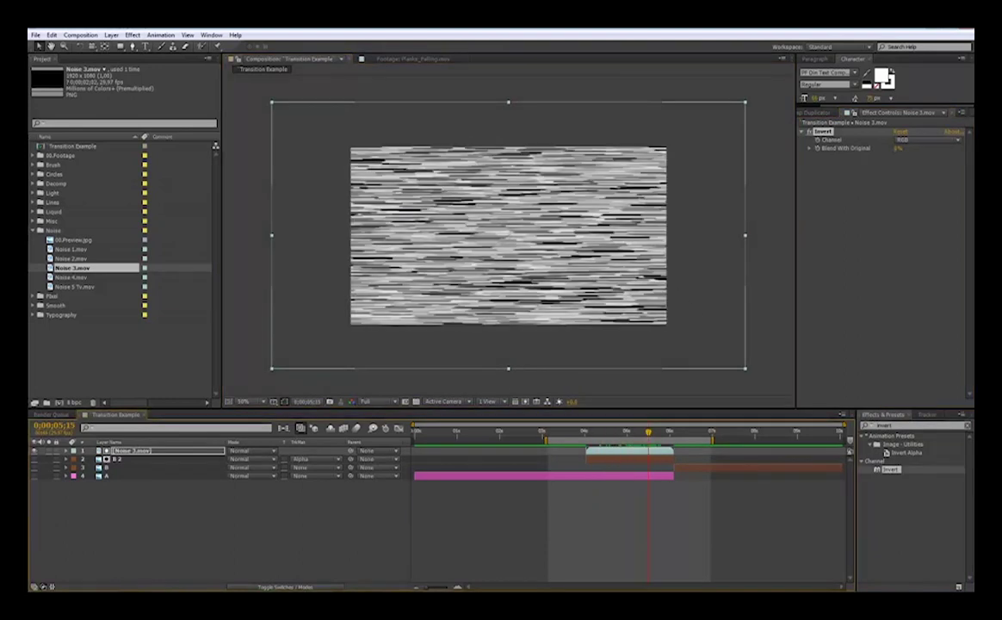
Show layers A, B and B 2 again, hide Noise 3.mov, and preview the transition
drag(34, 459, 35, 475)
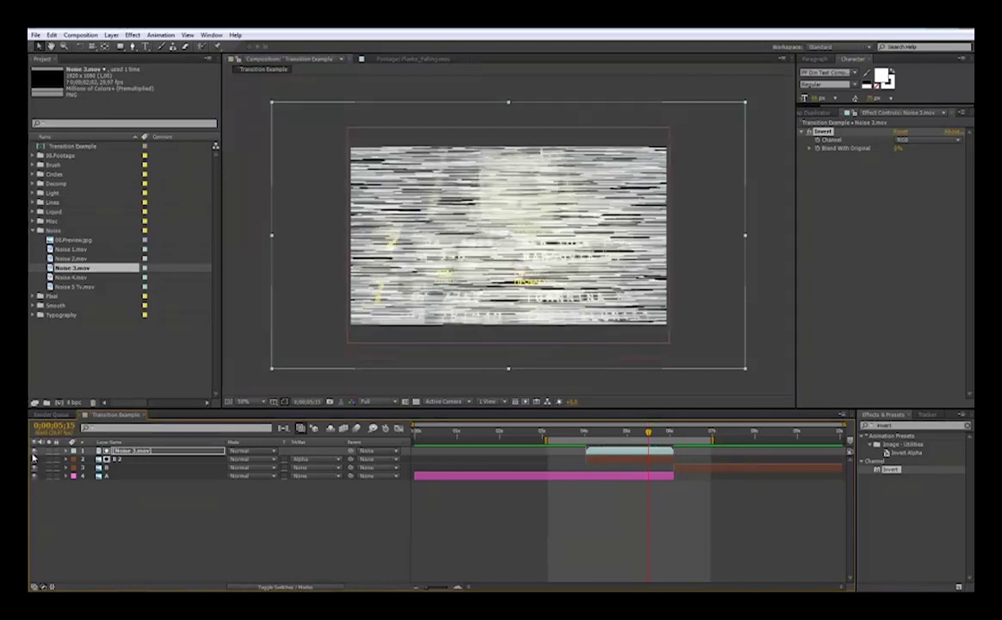
click(35, 451)
click(82, 487)
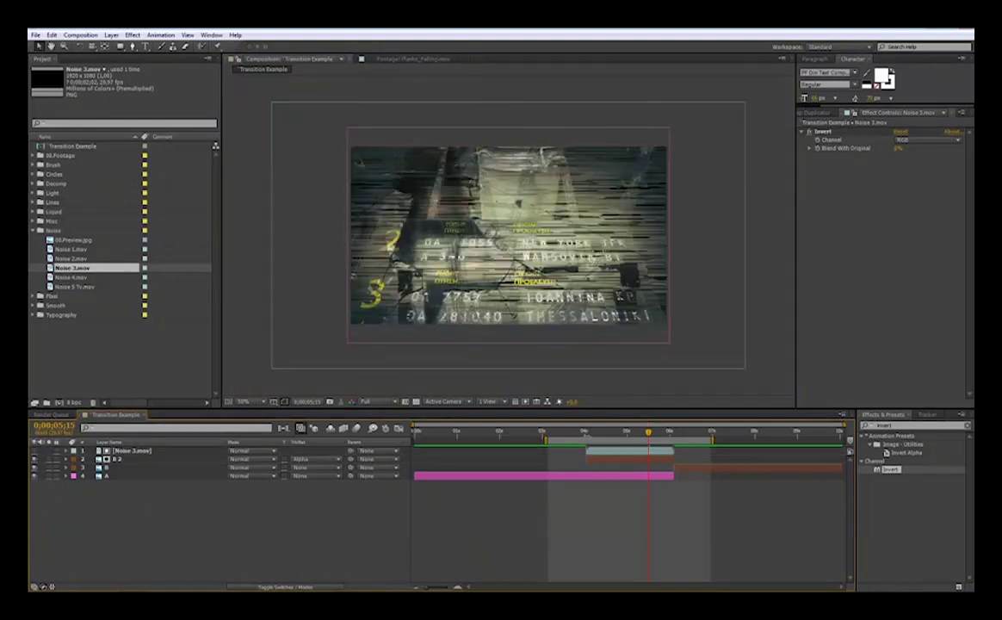
mouse_move(648, 433)
mouse_down()
mouse_move(641, 438)
mouse_move(670, 443)
mouse_move(602, 442)
mouse_move(651, 444)
mouse_up()
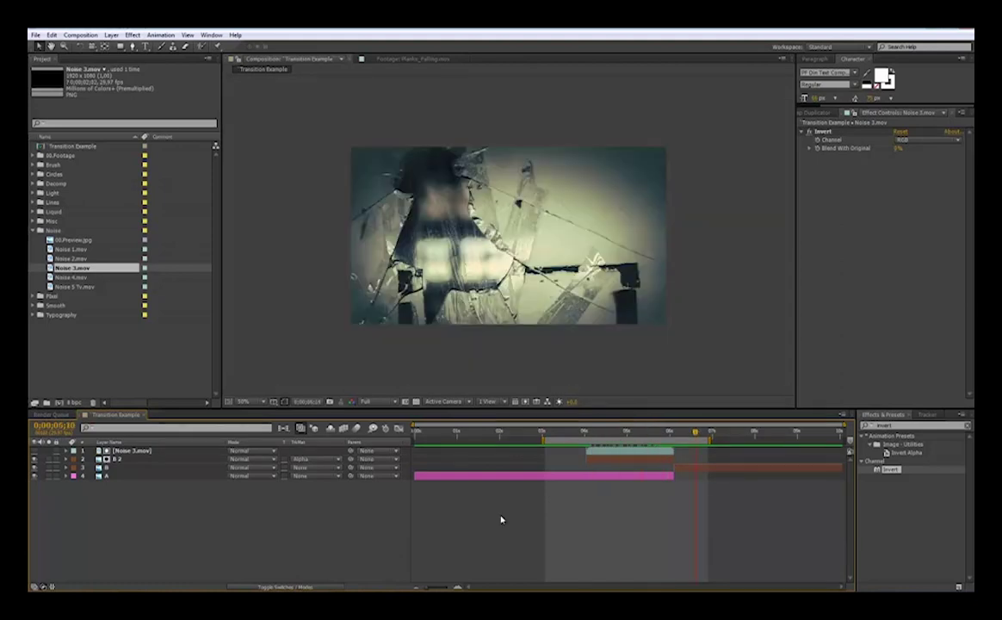
click(622, 427)
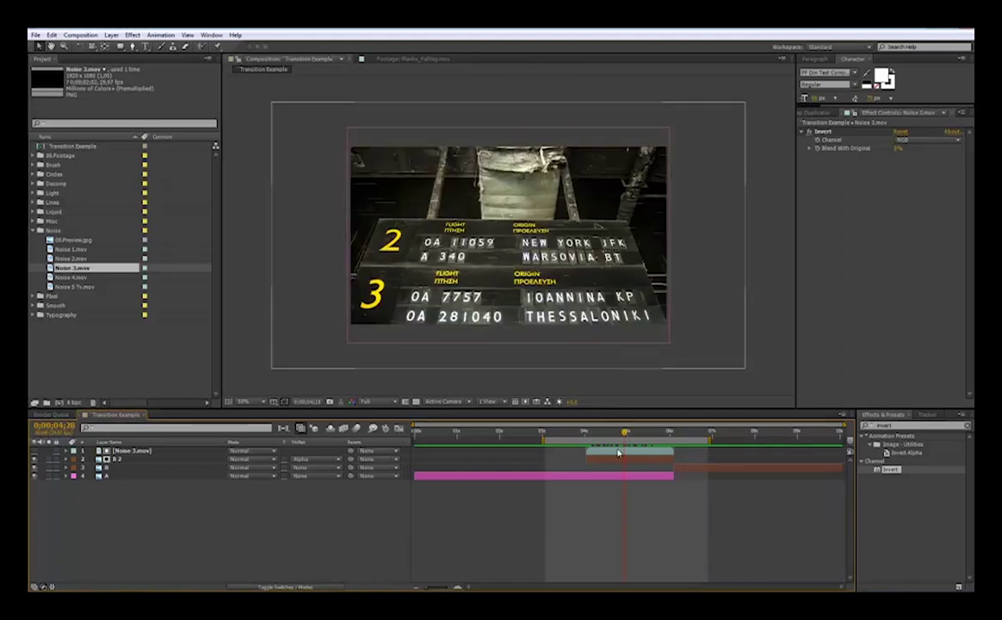
Time-reverse the Noise 3.mov layer and set layer B 2's track matte to Alpha Inverted Matte
right_click(618, 241)
mouse_move(695, 145)
click(761, 151)
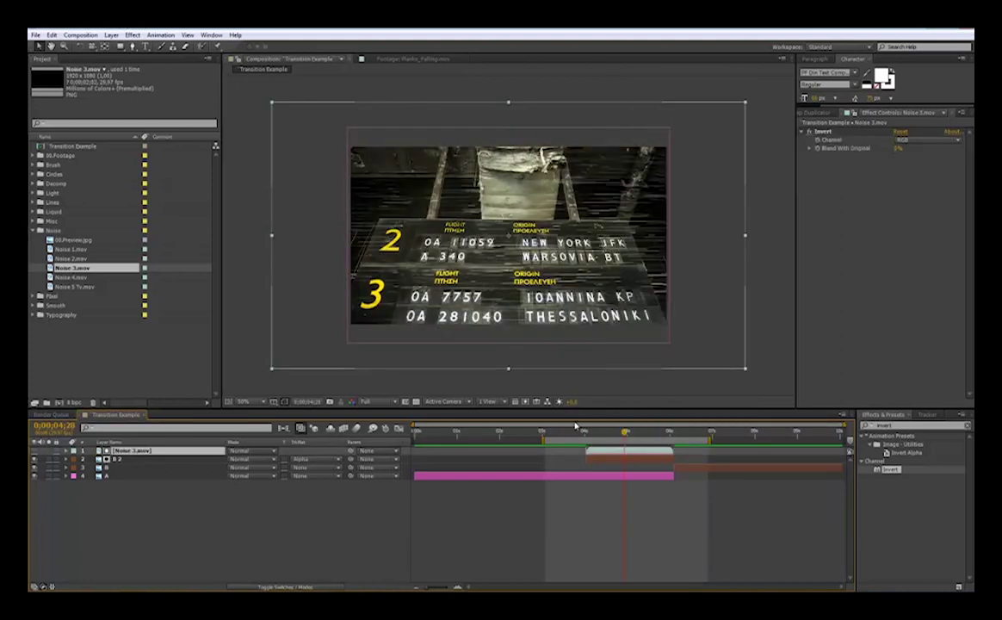
drag(627, 442, 667, 434)
click(310, 458)
click(407, 489)
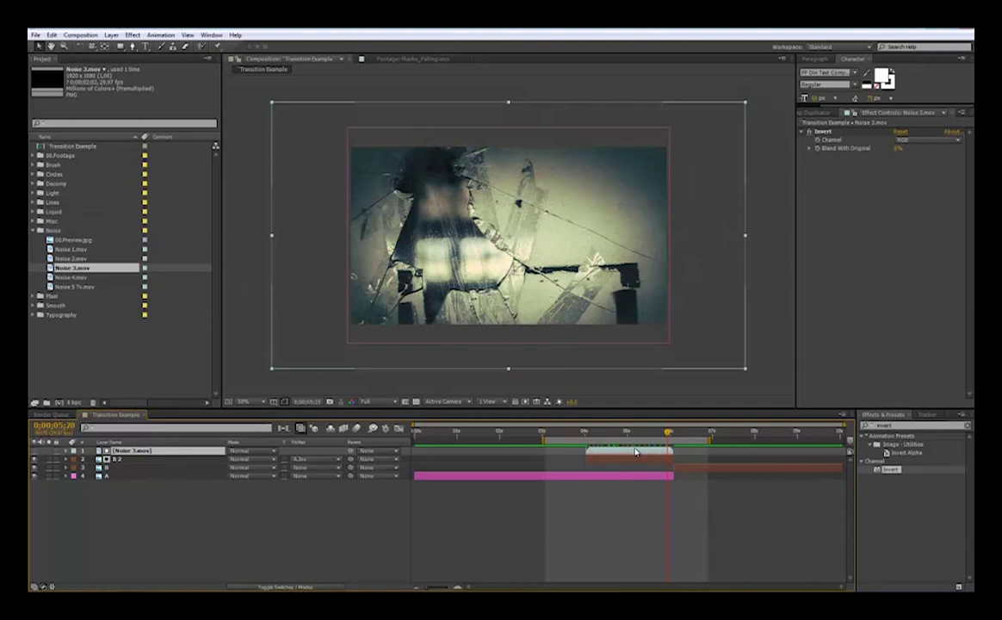
Time-stretch the reversed Noise 3.mov layer to about one second, ending with layer A, and scrub through it
right_click(634, 455)
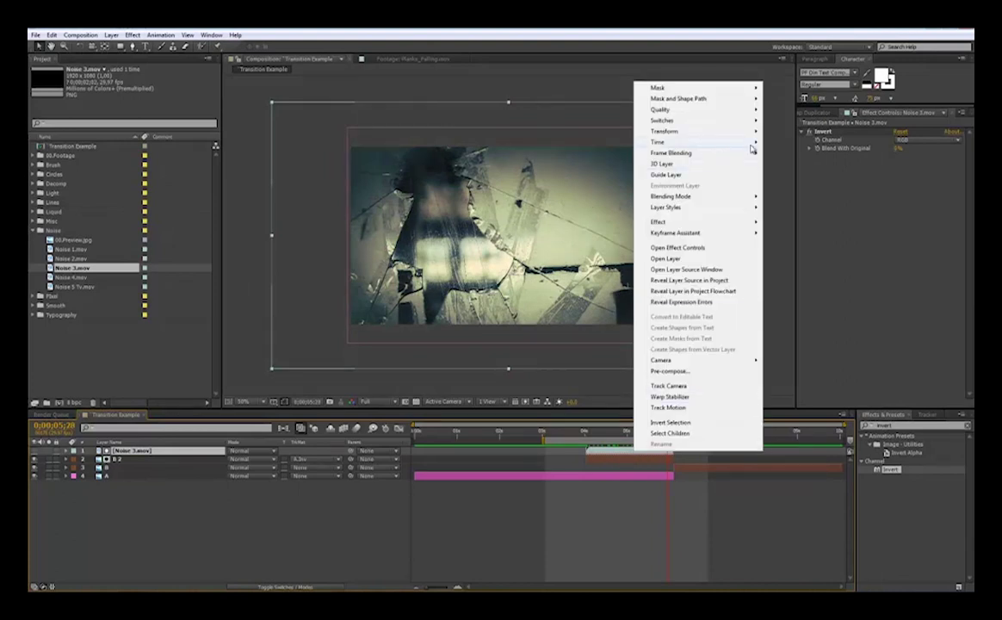
mouse_move(689, 141)
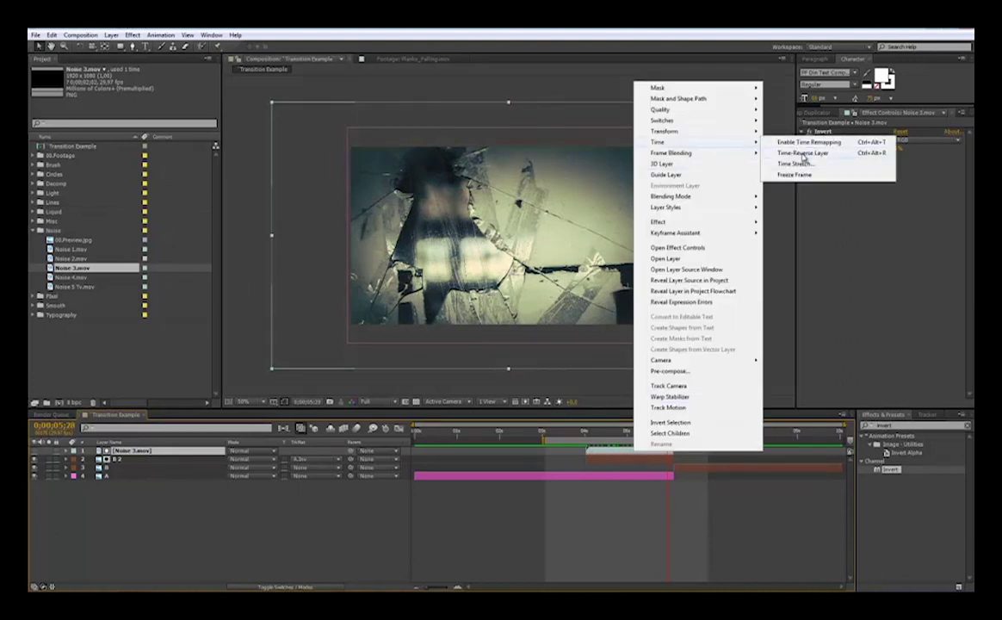
click(801, 167)
key(Tab)
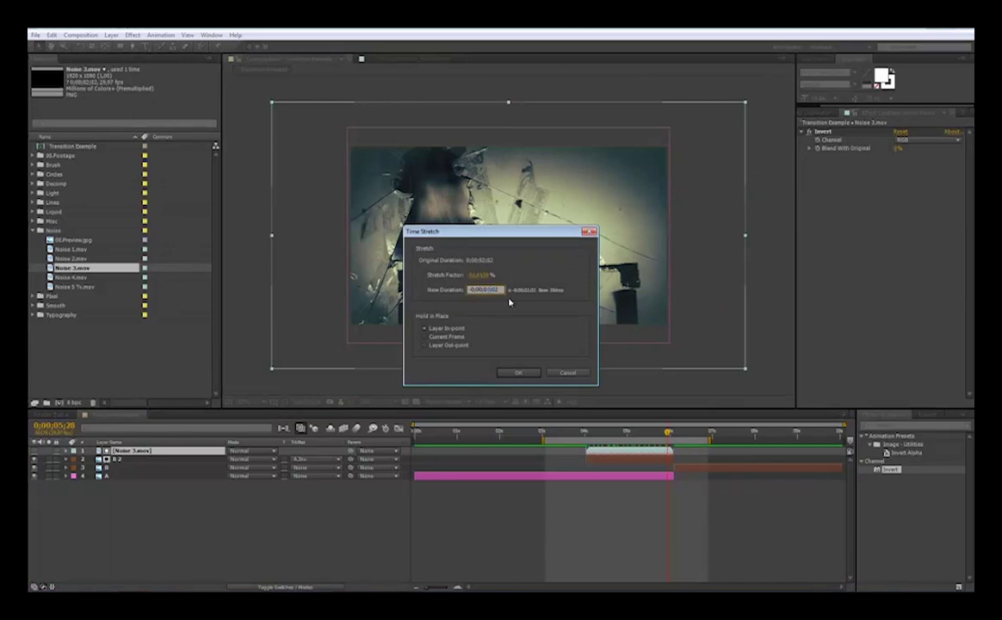
key(Return)
drag(634, 429, 655, 438)
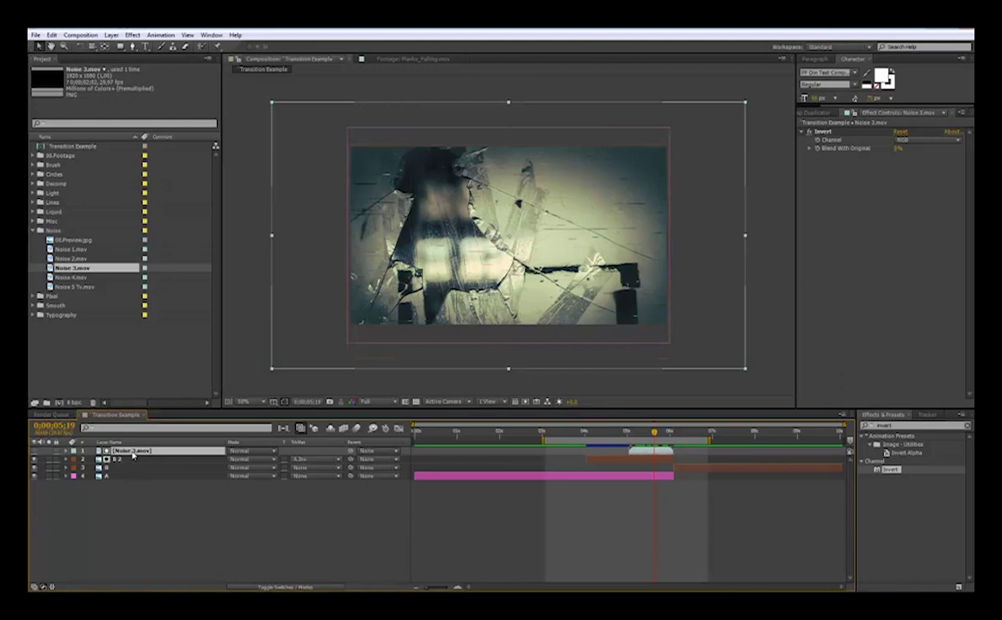
Remove layer B 2's track matte and pre-compose Noise 3.mov, leaving all attributes in Transition Example
click(314, 460)
click(332, 471)
click(125, 450)
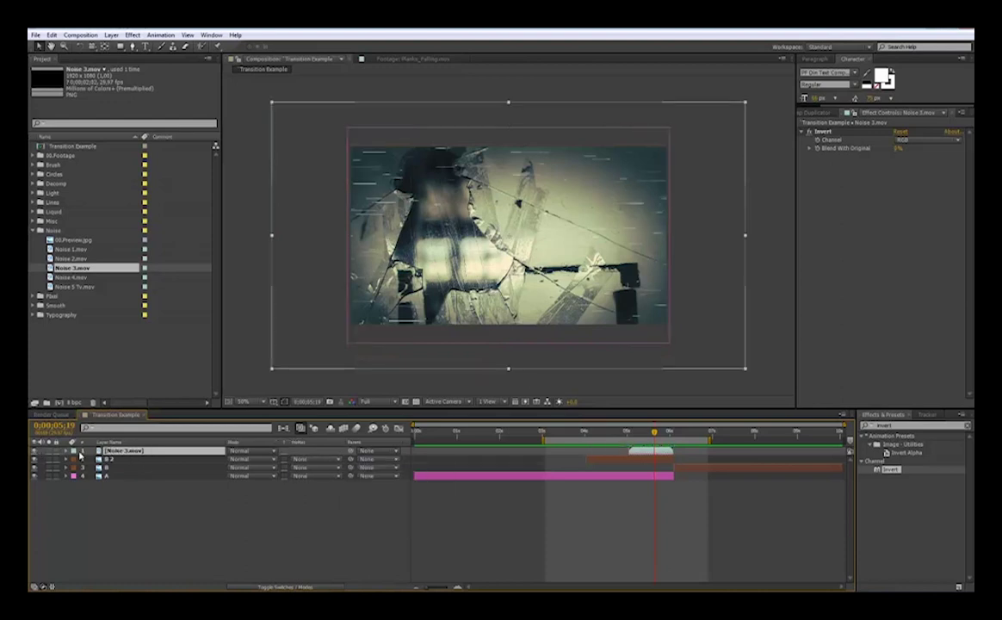
key(ctrl+shift+c)
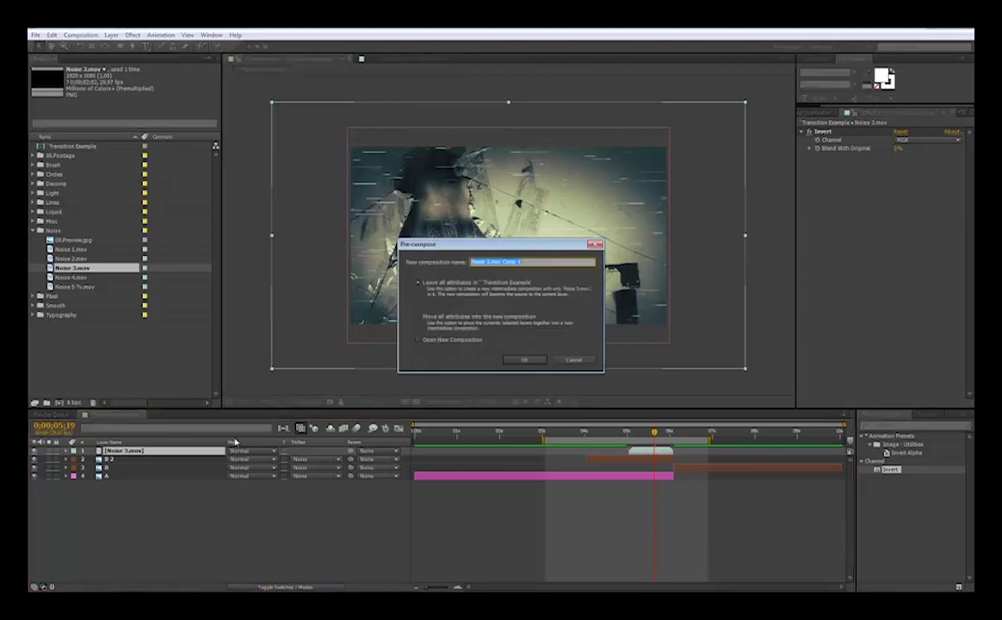
click(524, 360)
Open Noise 3.mov Comp 1 and add Tech_bars.mov from the Lines folder above the Noise 3.mov layer
double_click(143, 453)
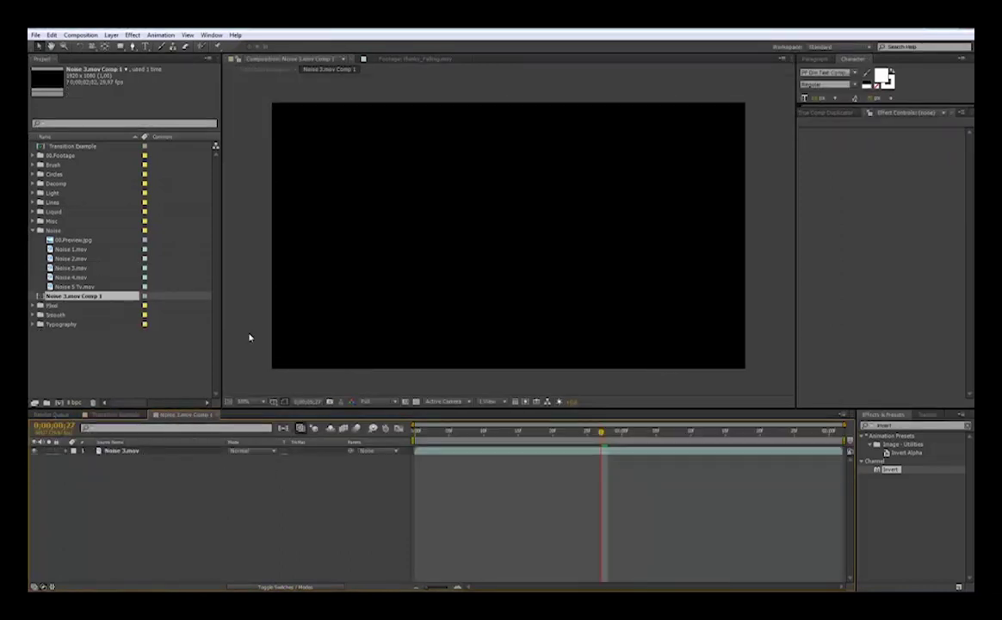
click(31, 202)
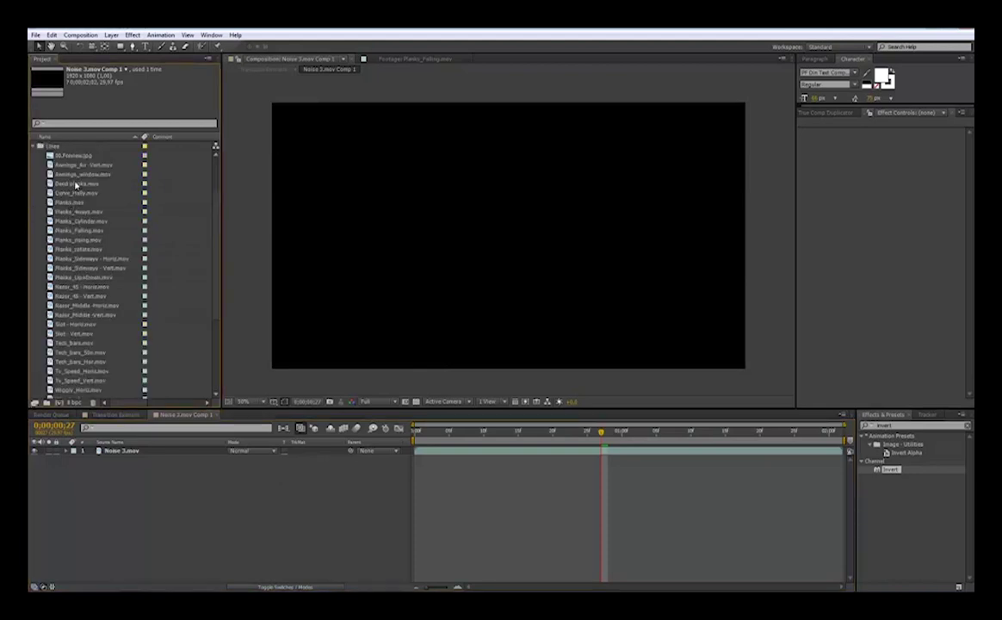
drag(76, 343, 133, 454)
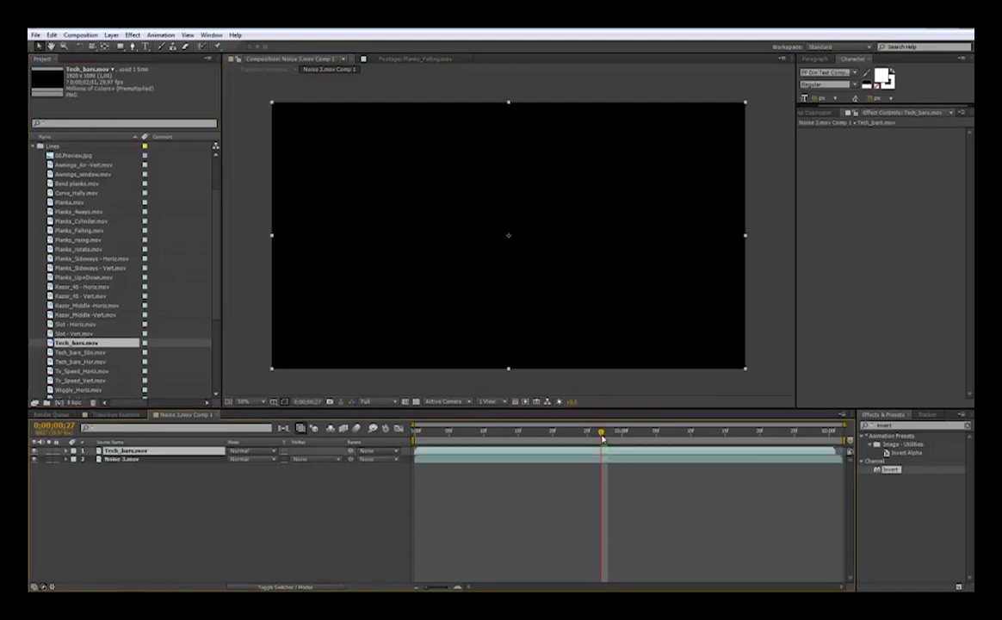
Show the transparency grid and scrub through the combined Tech_bars.mov and Noise 3.mov clips
click(415, 401)
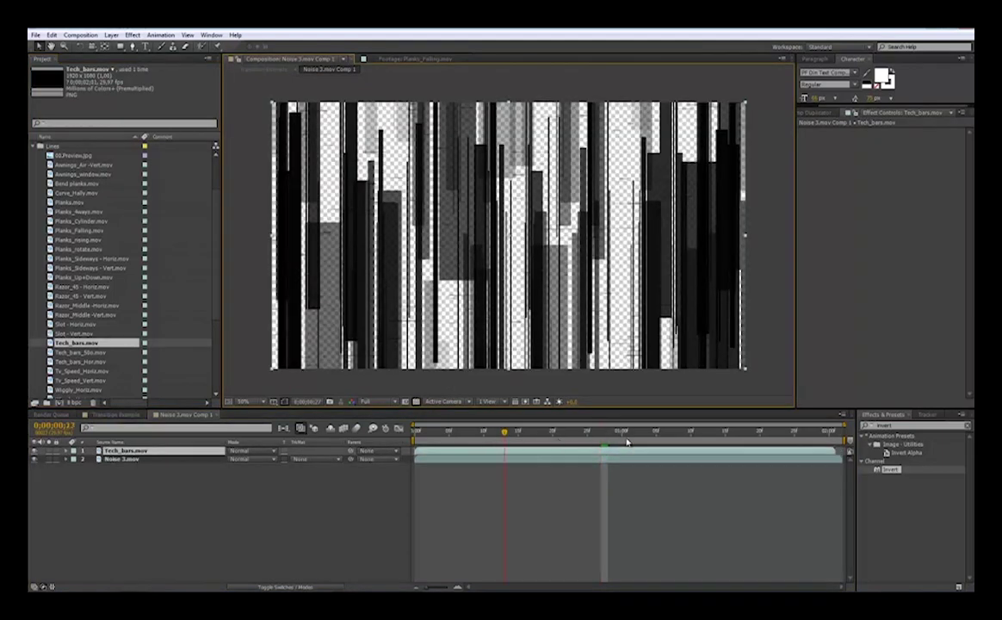
click(122, 461)
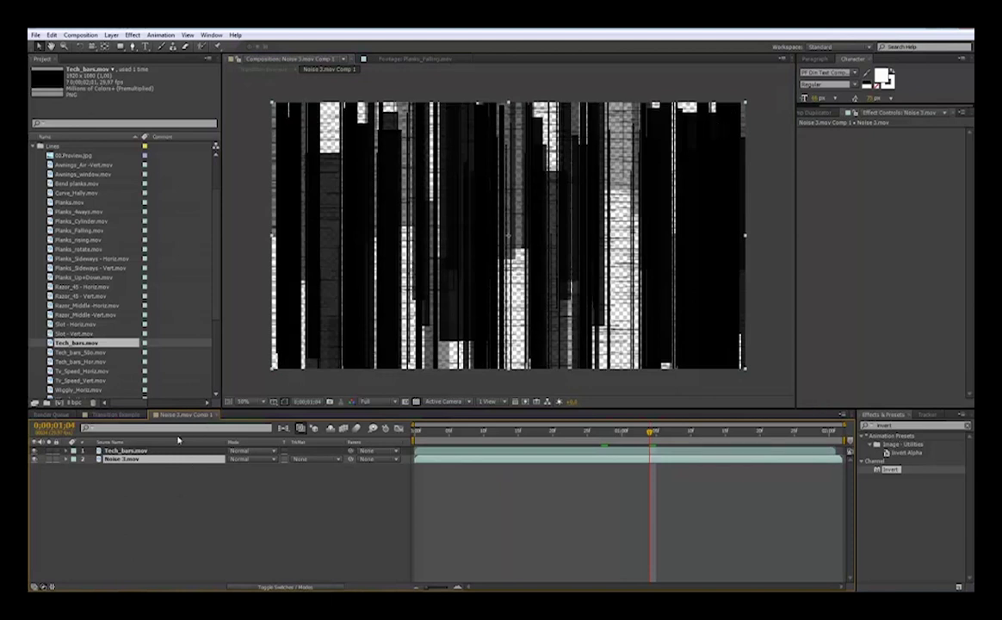
click(125, 453)
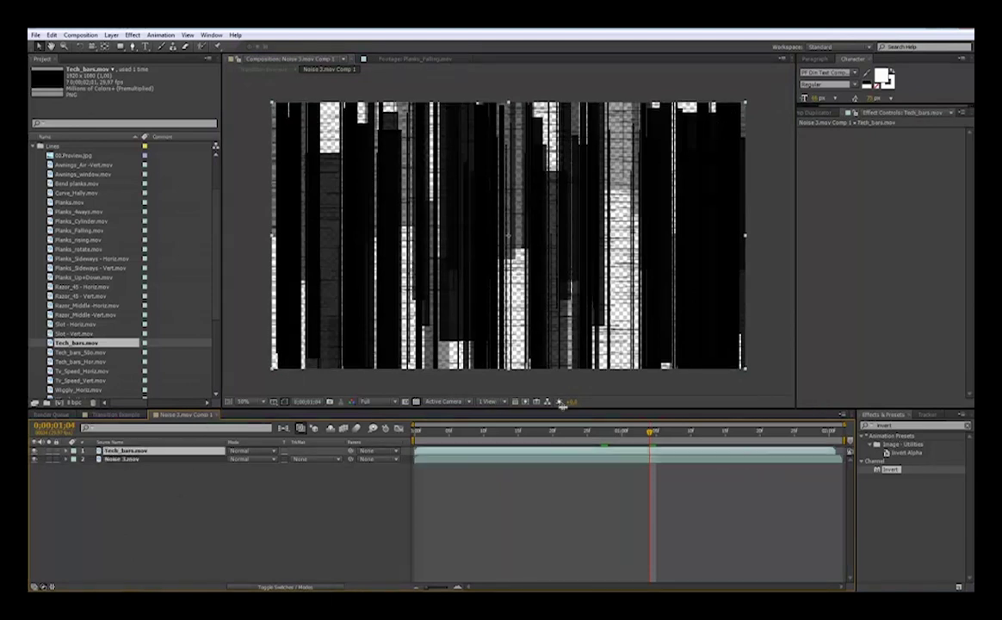
mouse_move(610, 430)
mouse_down()
mouse_move(417, 431)
mouse_move(809, 432)
mouse_move(418, 430)
mouse_move(609, 445)
mouse_up()
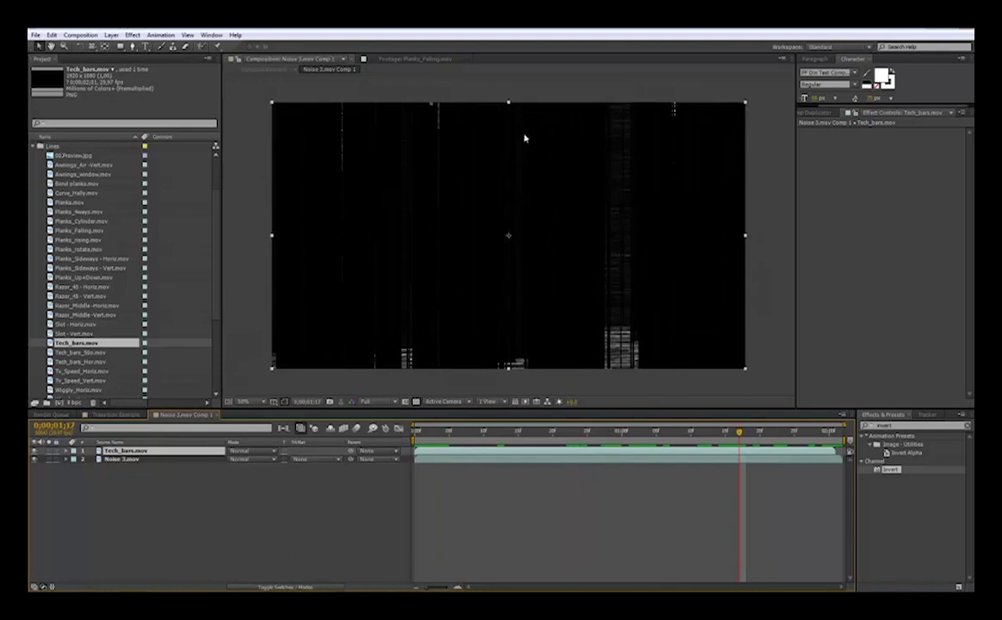
Return to the Transition Example composition and trim layer B 2's start to the in-point of Noise 3.mov Comp 1
key(Tab)
click(111, 503)
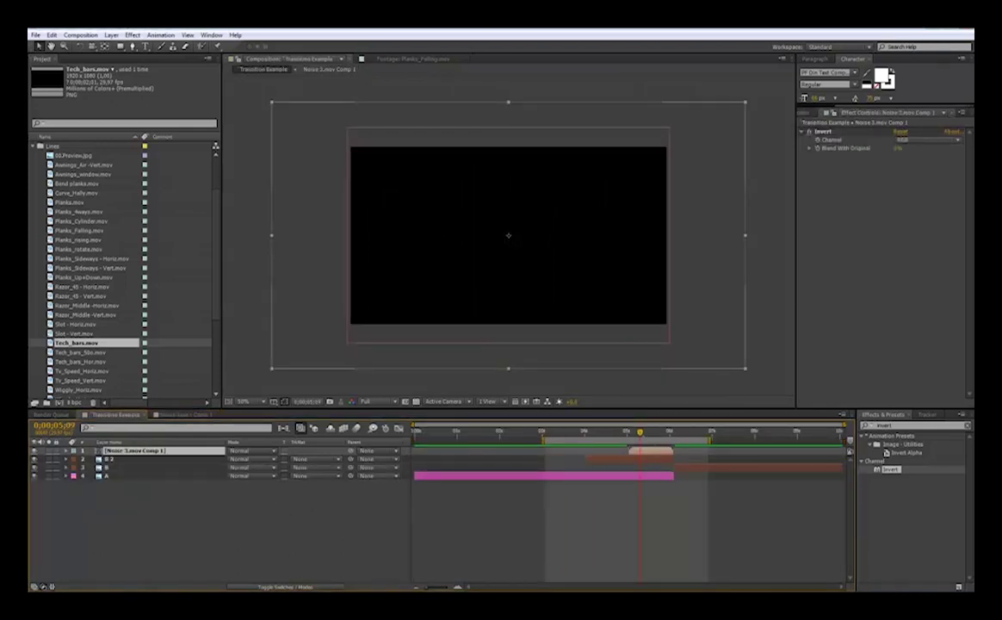
click(562, 431)
drag(587, 459, 630, 459)
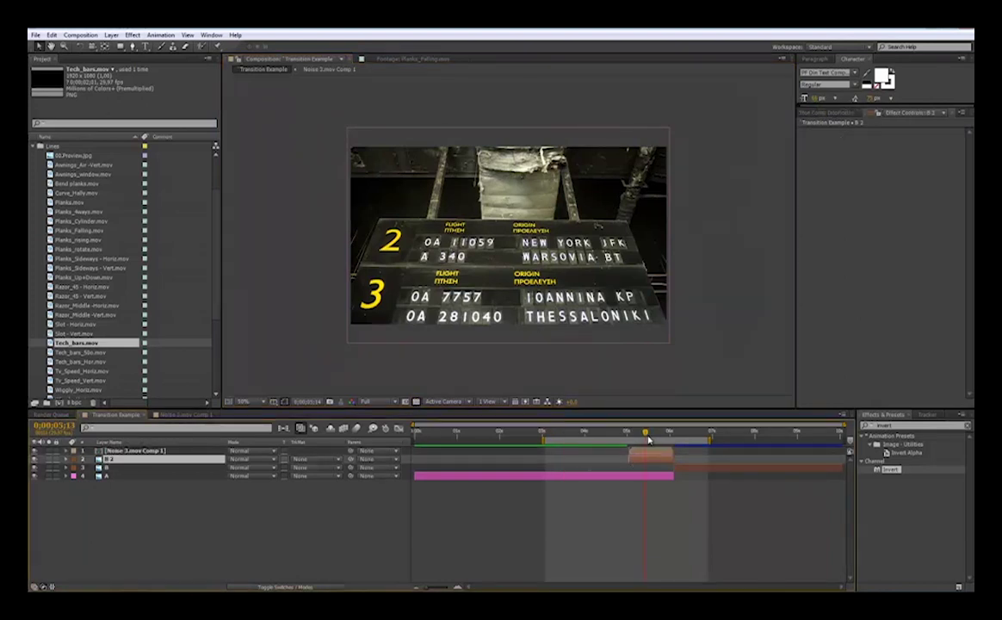
Set layer B 2's track matte to Alpha Inverted Matte using Noise 3.mov Comp 1
click(645, 431)
click(315, 459)
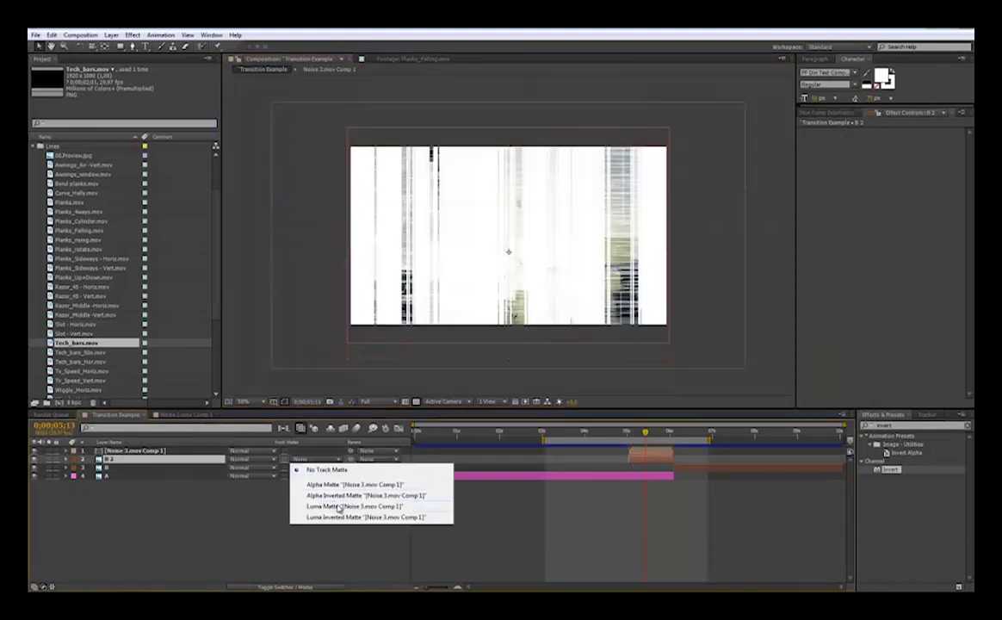
click(342, 494)
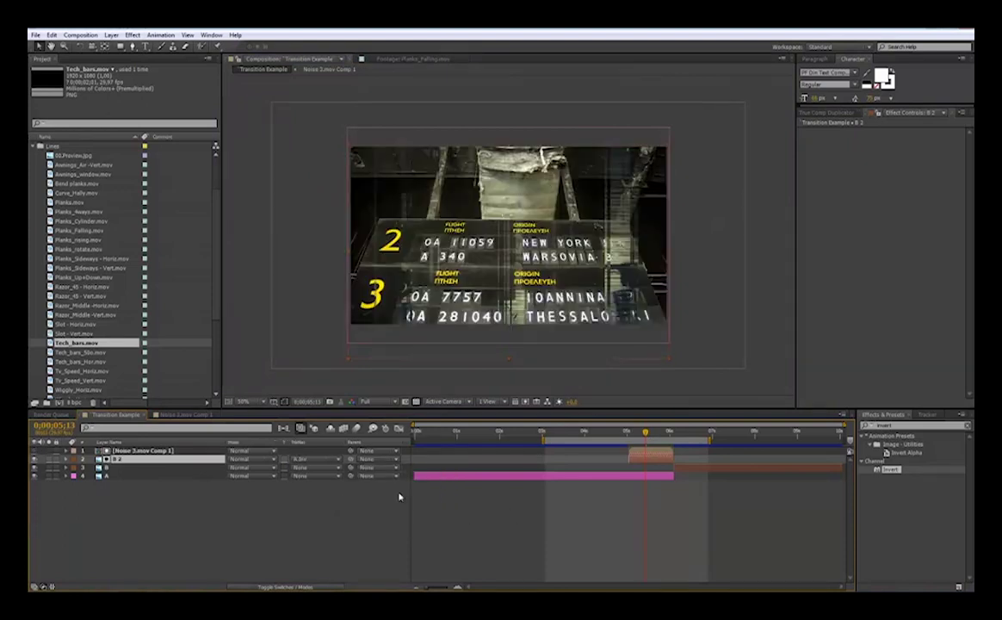
Start the work area at 0;00;04;18, preview the combined transition, and inspect the frame at 0;00;05;17
click(611, 433)
key(b)
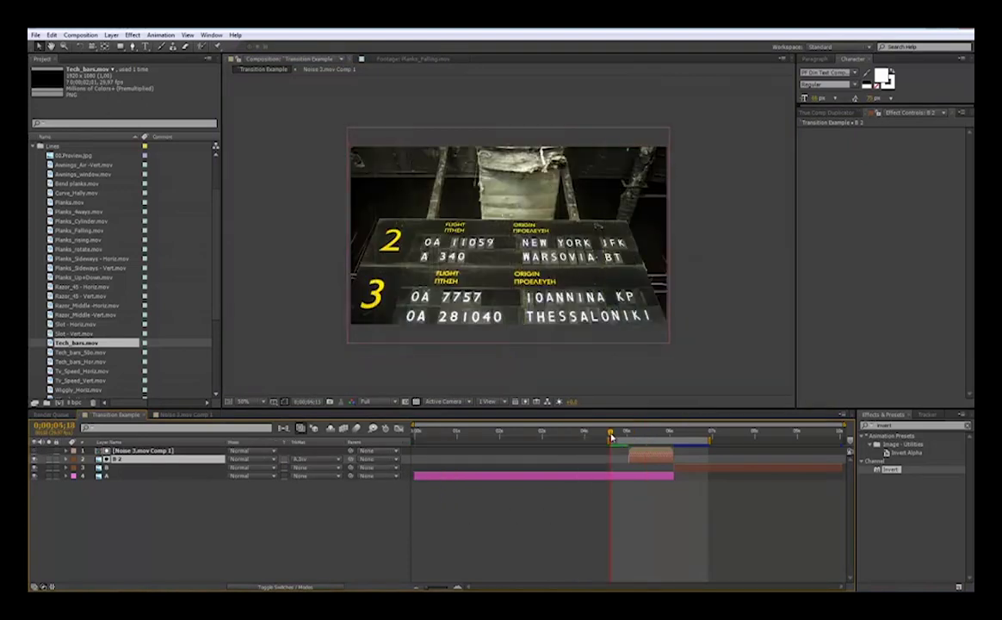
key(space)
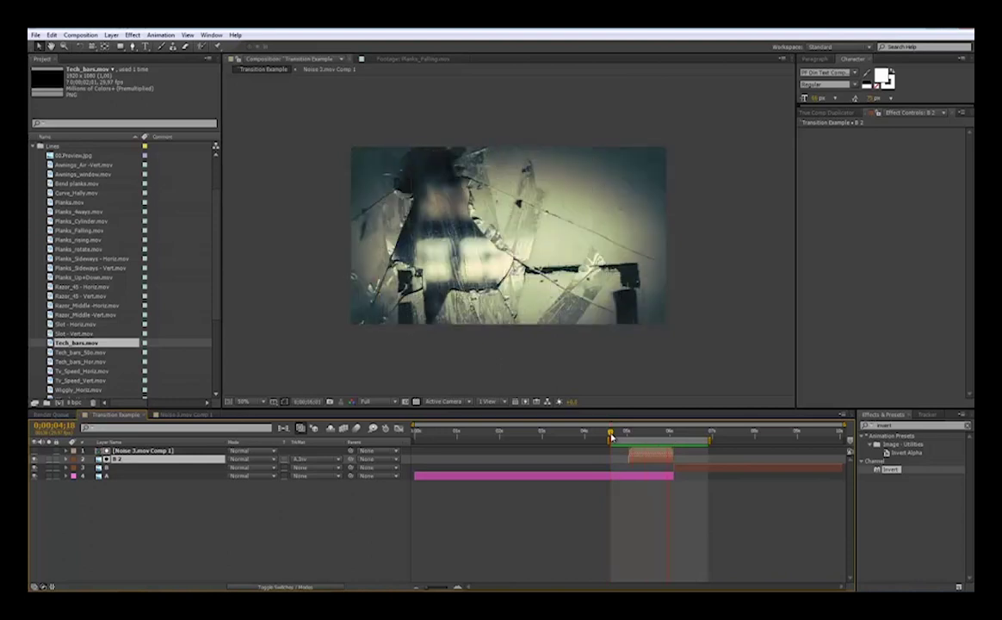
key(space)
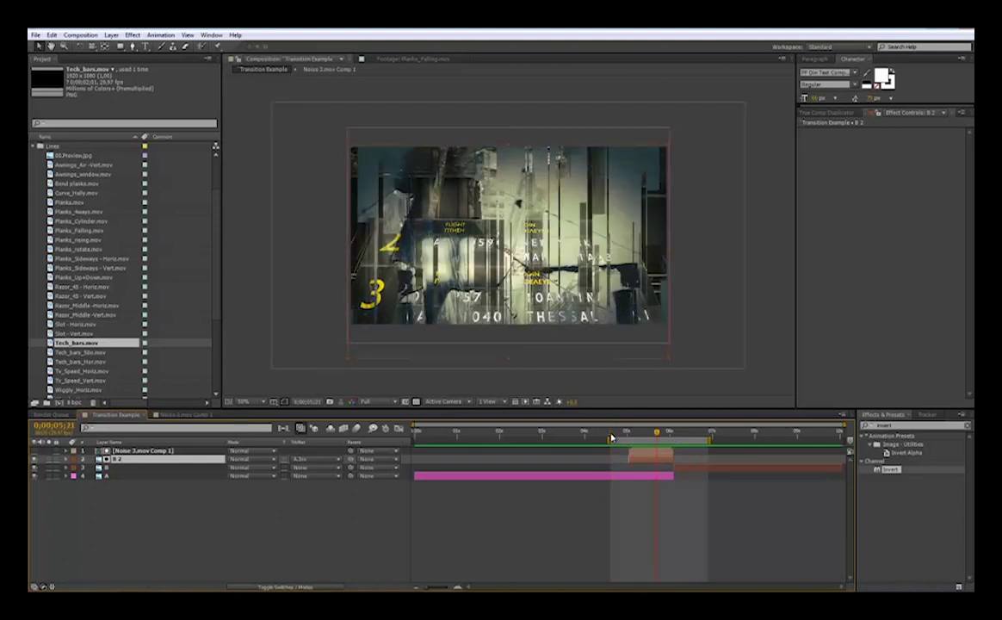
drag(657, 433, 651, 435)
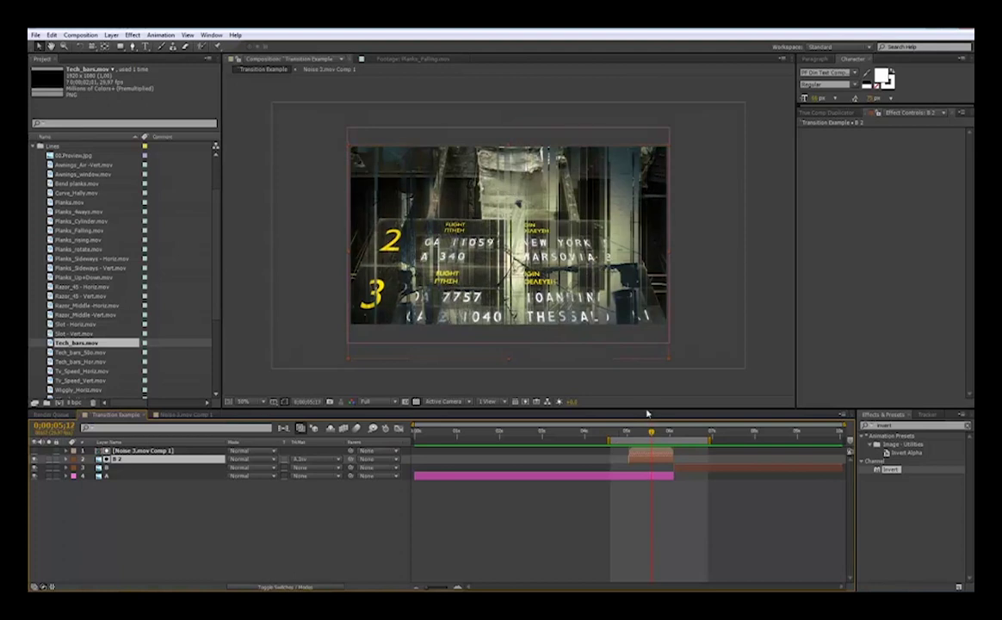
scroll(539, 232, up, 1)
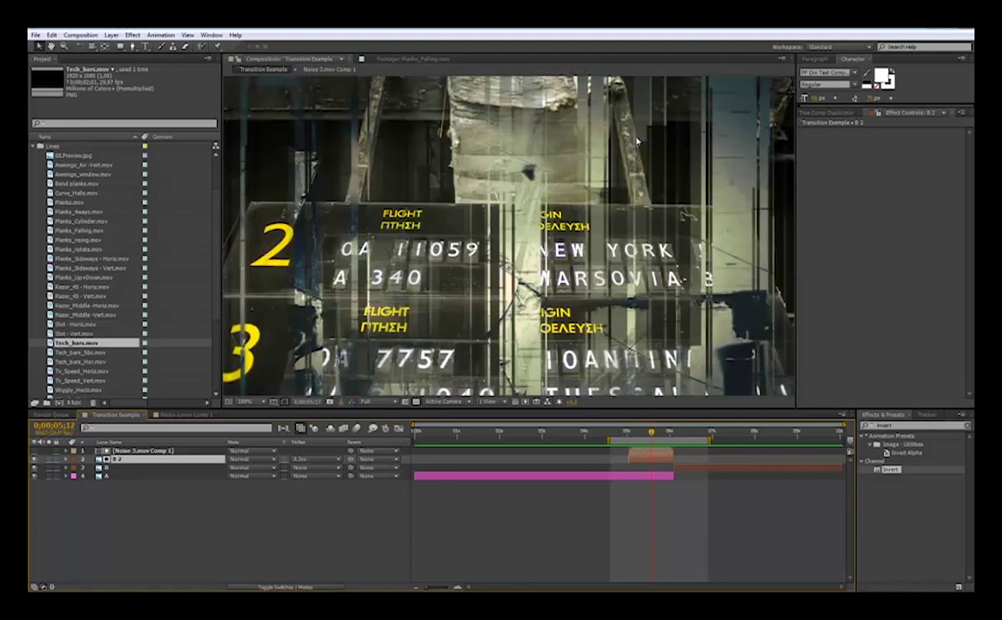
key(comma)
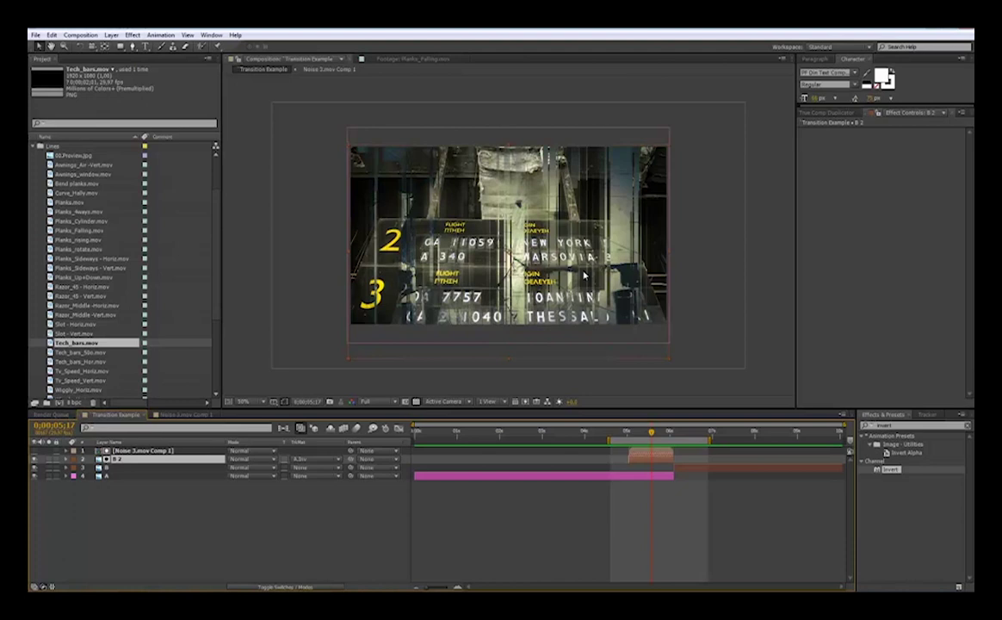
key(comma)
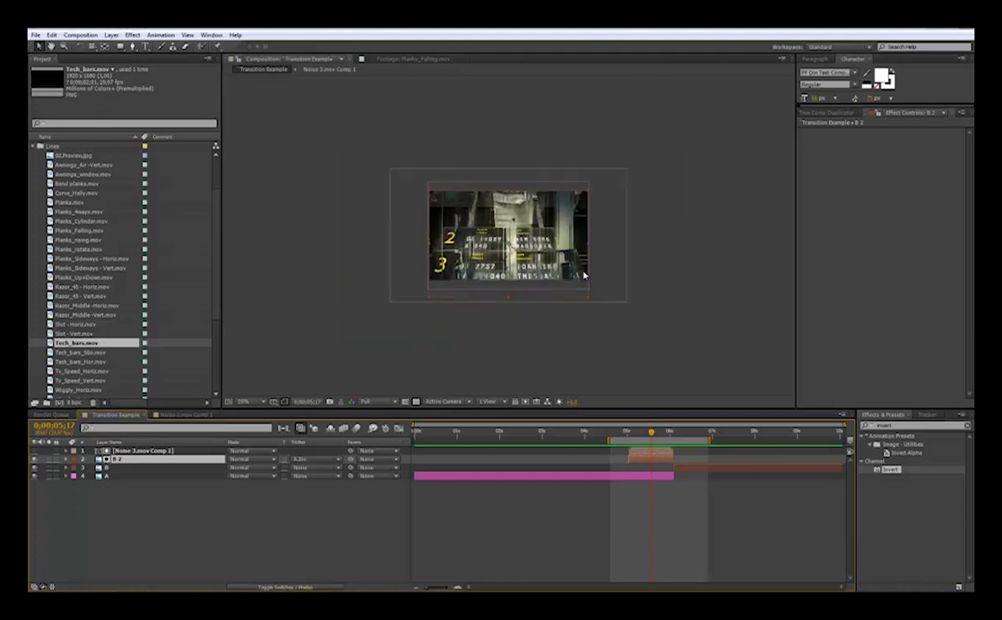